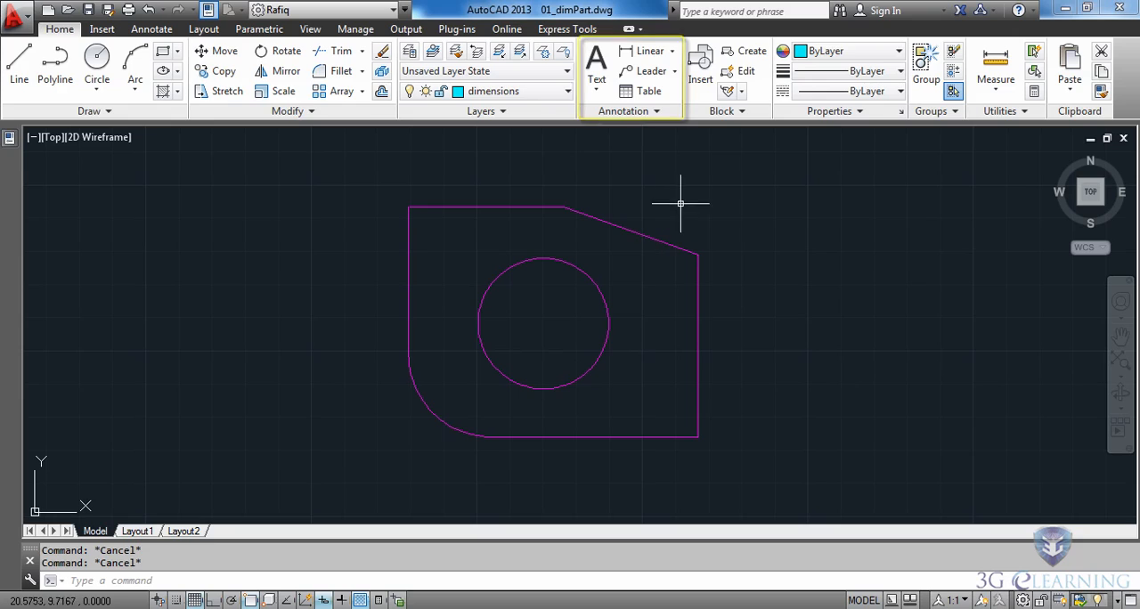
- Add a horizontal linear dimension between the sloped edge's two endpoints, placed above the part
{"action": "left_click", "coordinate": [673, 50]}
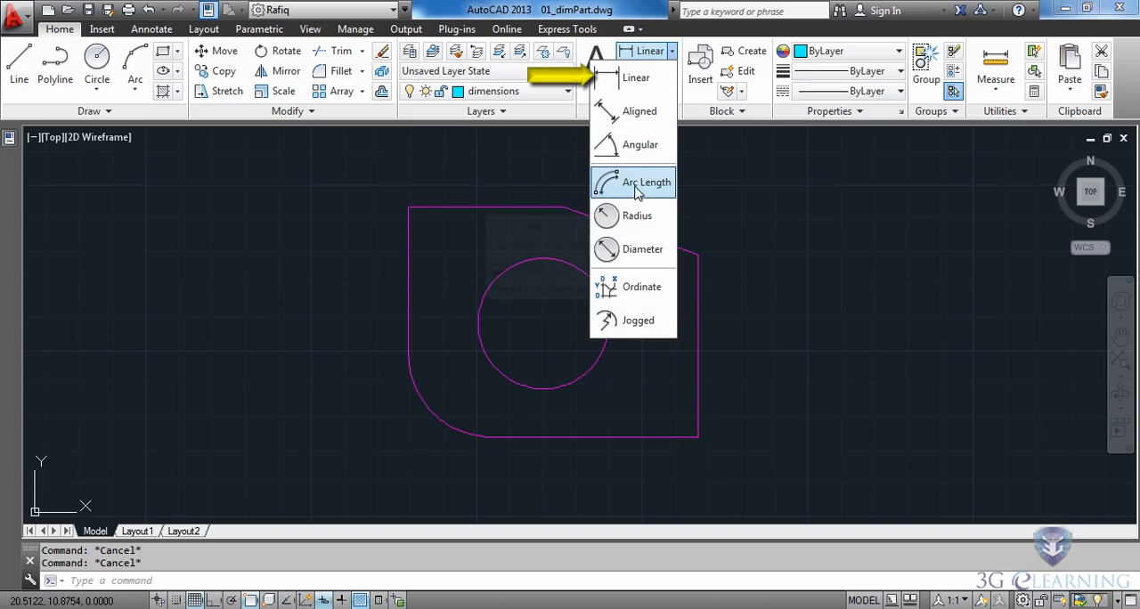
{"action": "left_click", "coordinate": [628, 82]}
{"action": "key", "text": "F6"}
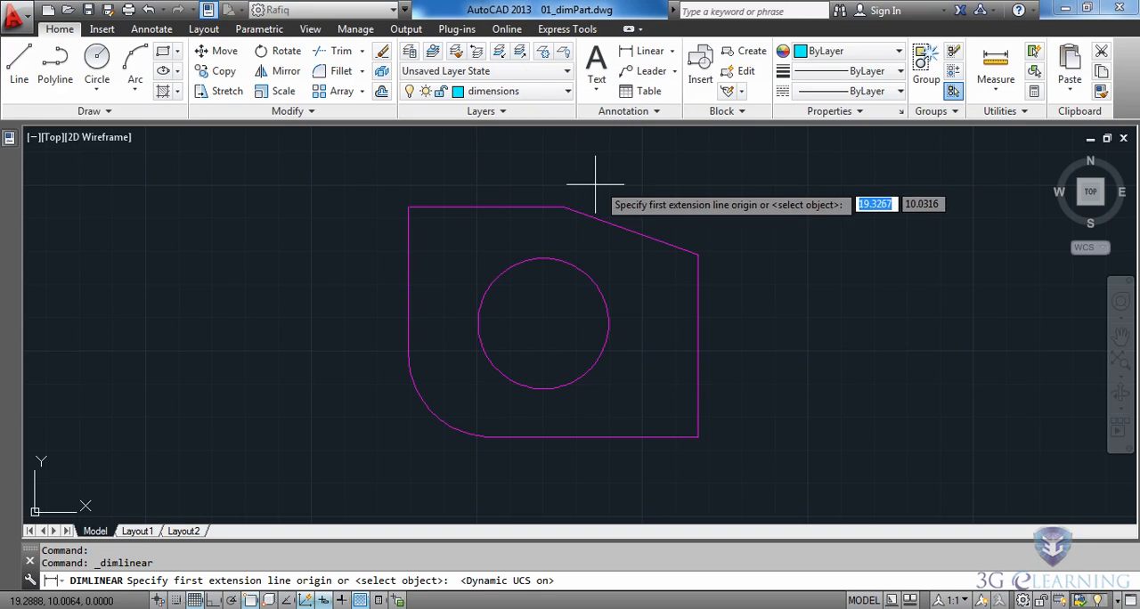
{"action": "left_click", "coordinate": [563, 207]}
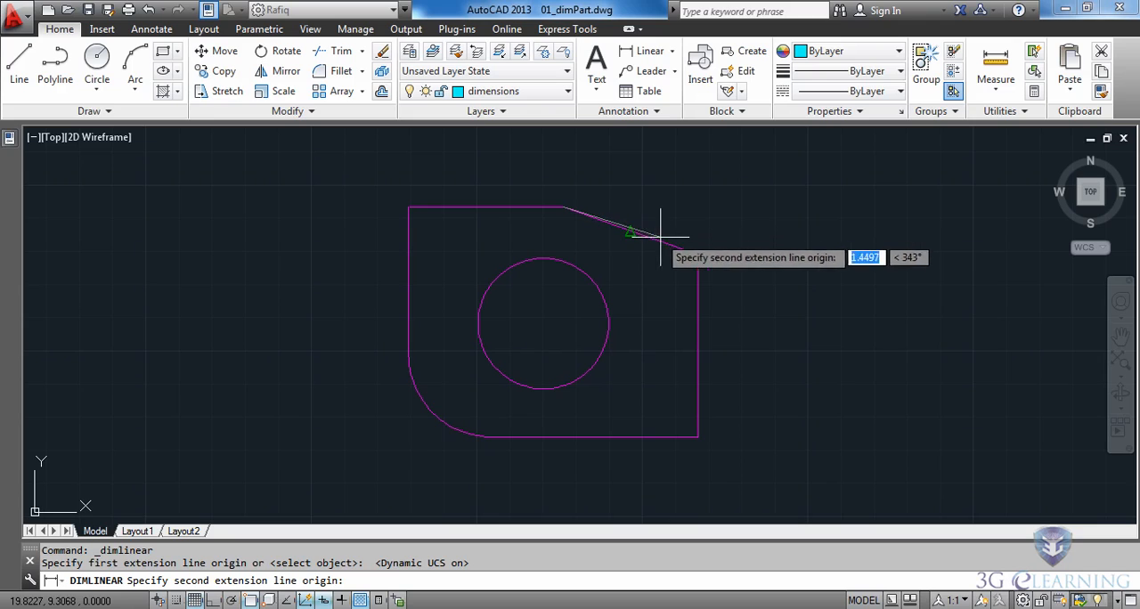
{"action": "left_click", "coordinate": [698, 255]}
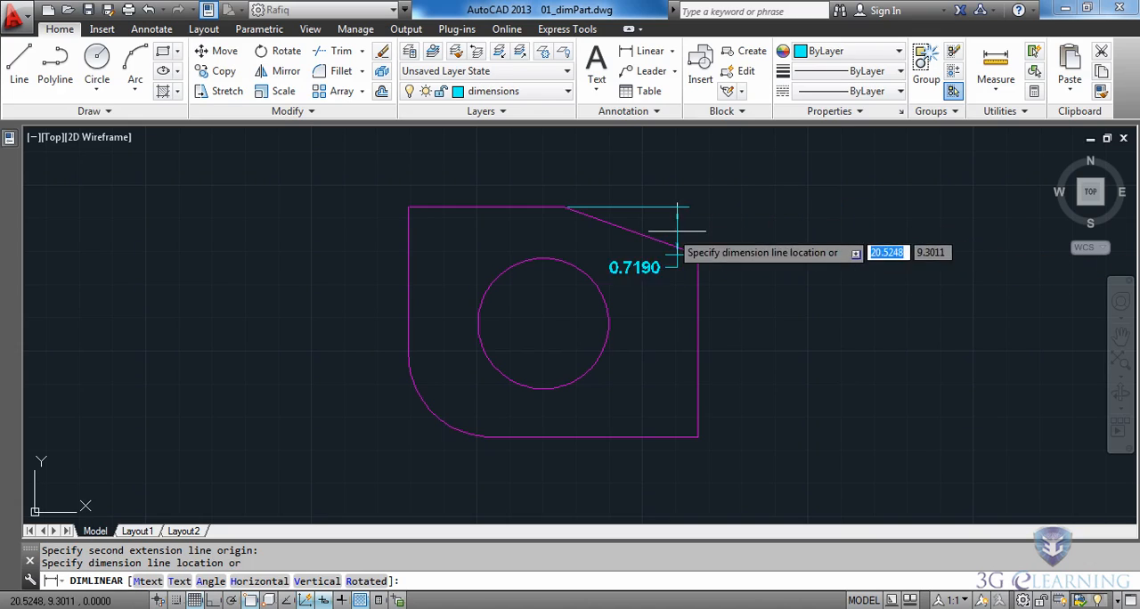
{"action": "left_click", "coordinate": [622, 167]}
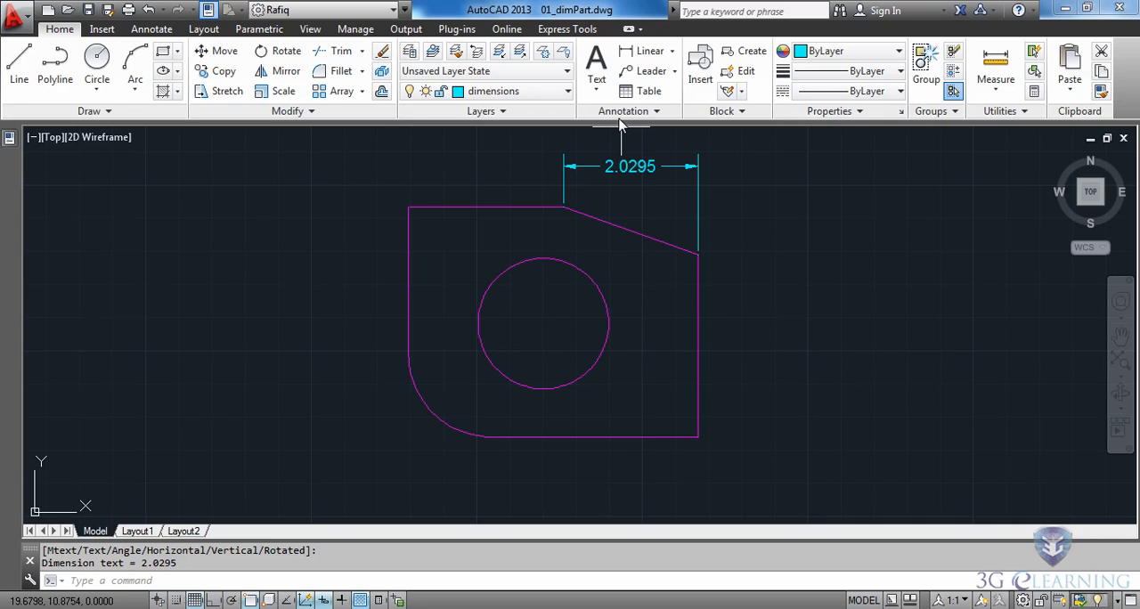
- Add a vertical linear dimension for the part's full height, from its upper-left corner to the bottom edge, placed left of the part
{"action": "left_click", "coordinate": [625, 57]}
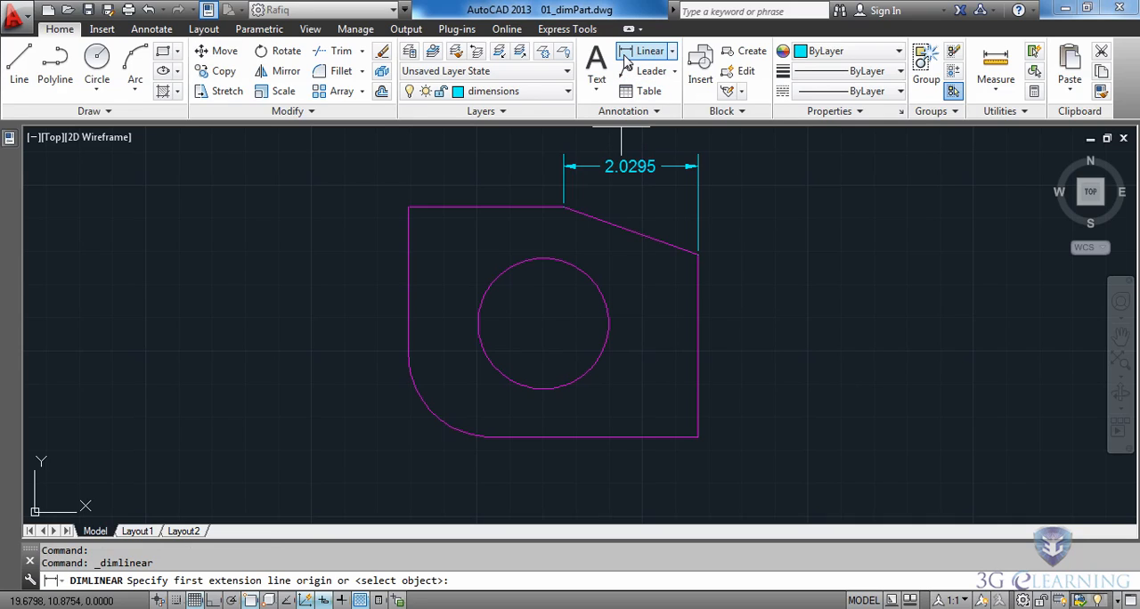
{"action": "left_click", "coordinate": [409, 206]}
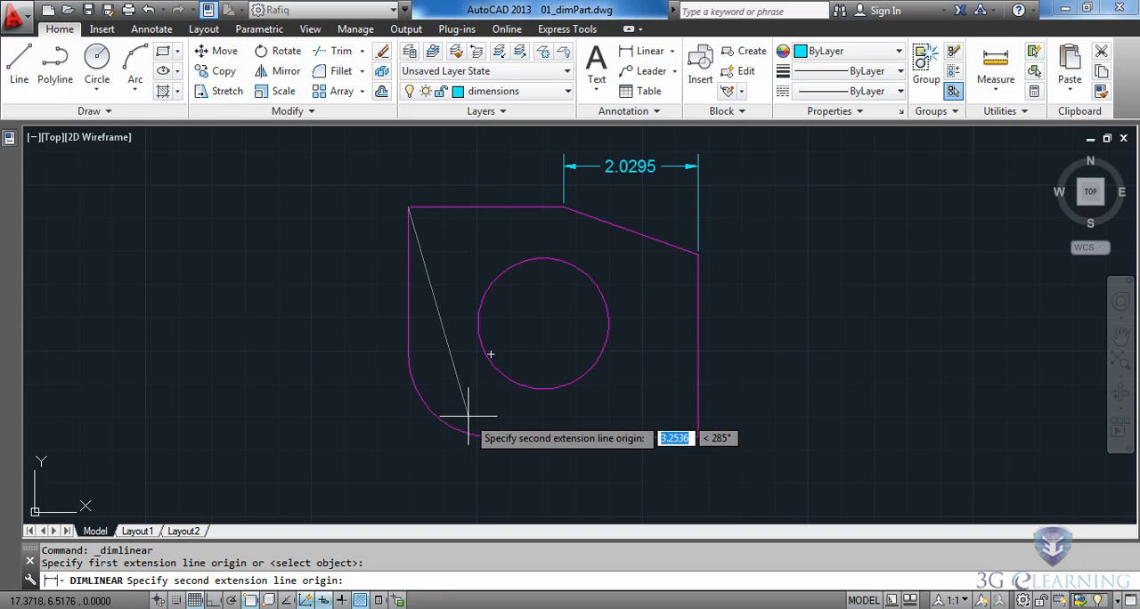
{"action": "left_click", "coordinate": [490, 437]}
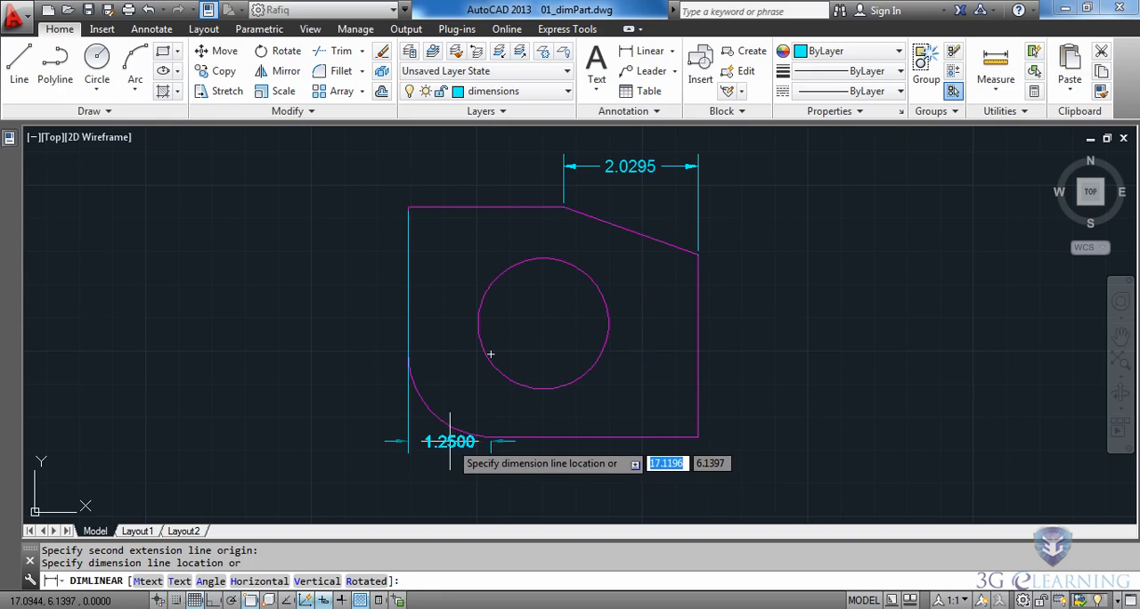
{"action": "left_click", "coordinate": [353, 361]}
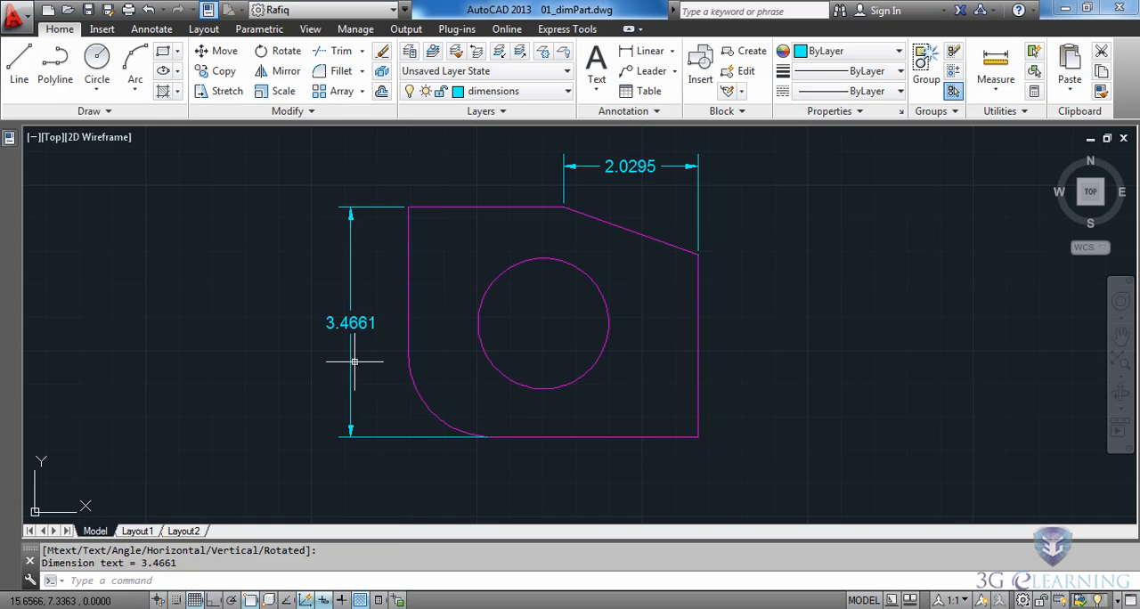
- Add an aligned dimension along the sloped edge, placed beyond the existing horizontal dimension
{"action": "left_click", "coordinate": [672, 54]}
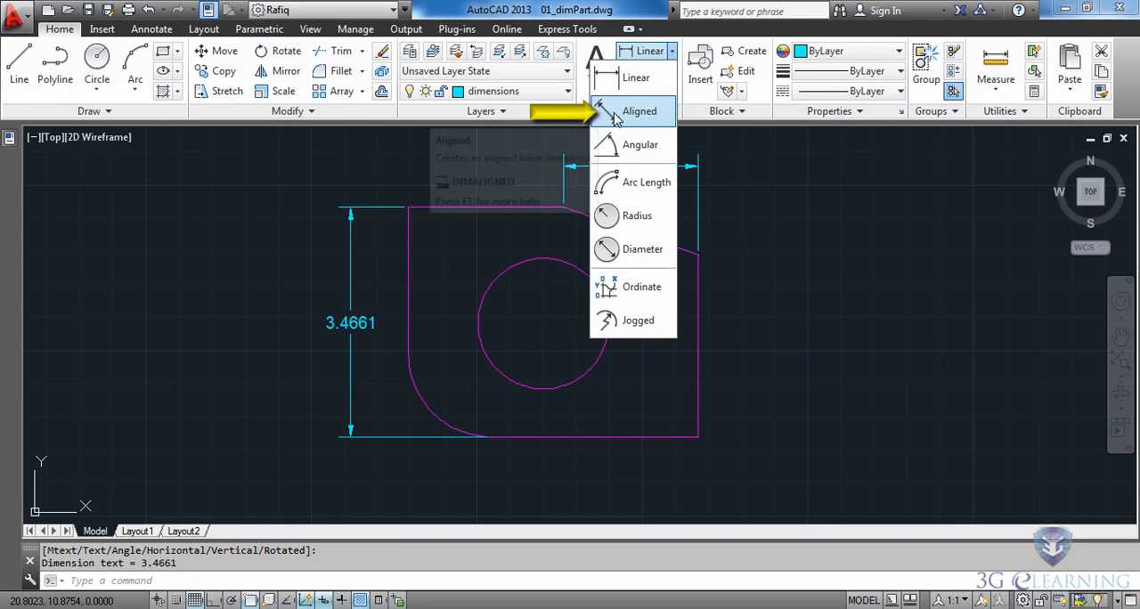
{"action": "left_click", "coordinate": [637, 118]}
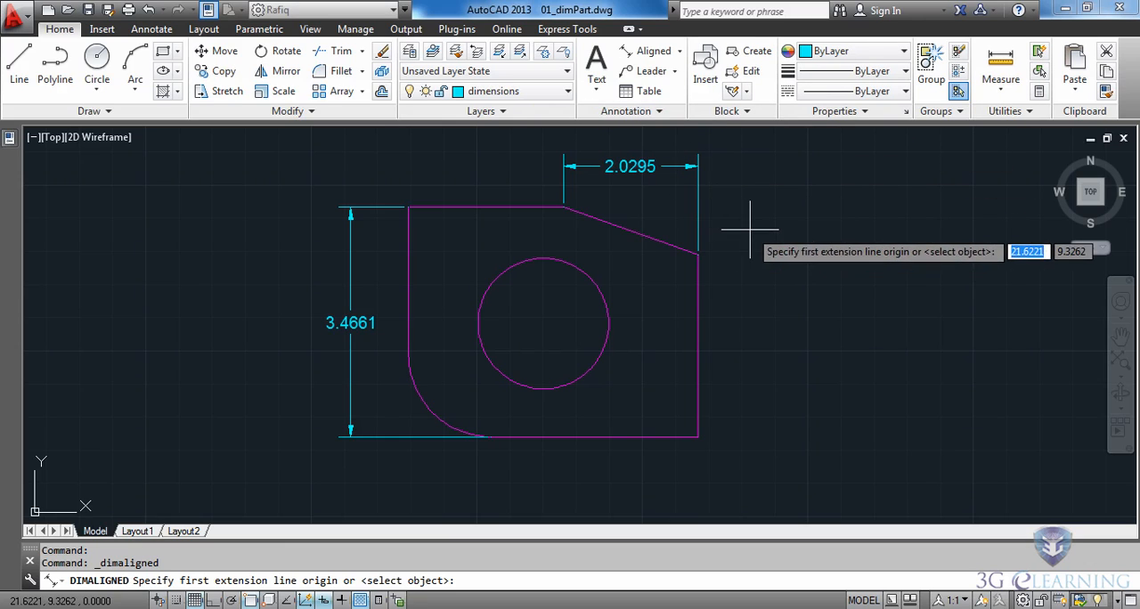
{"action": "middle_click_drag", "start_coordinate": [743, 235], "coordinate": [744, 263]}
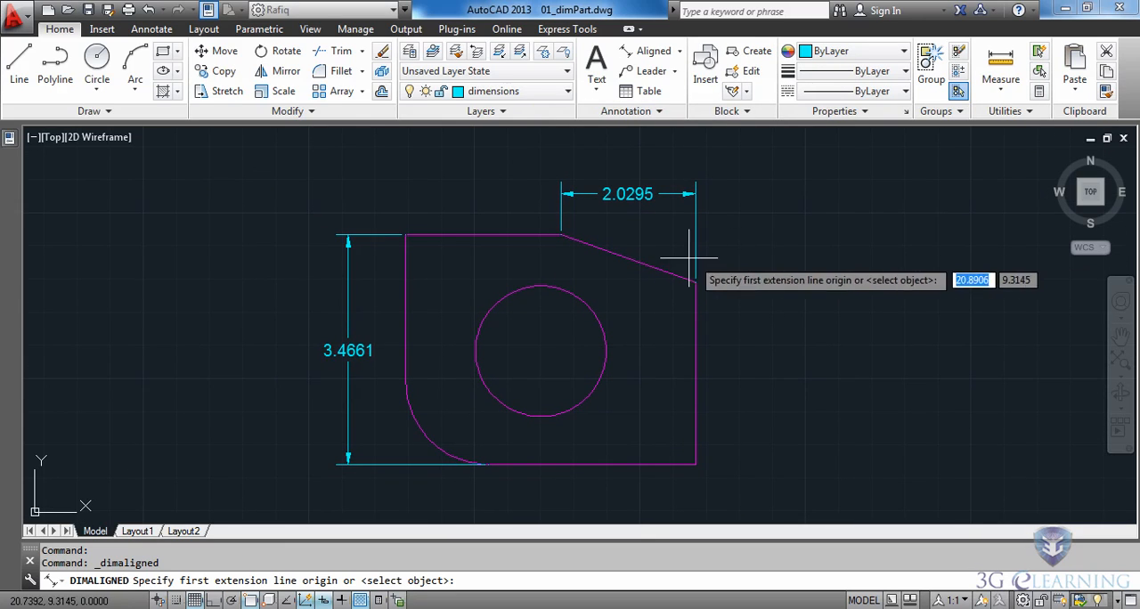
{"action": "left_click", "coordinate": [560, 236]}
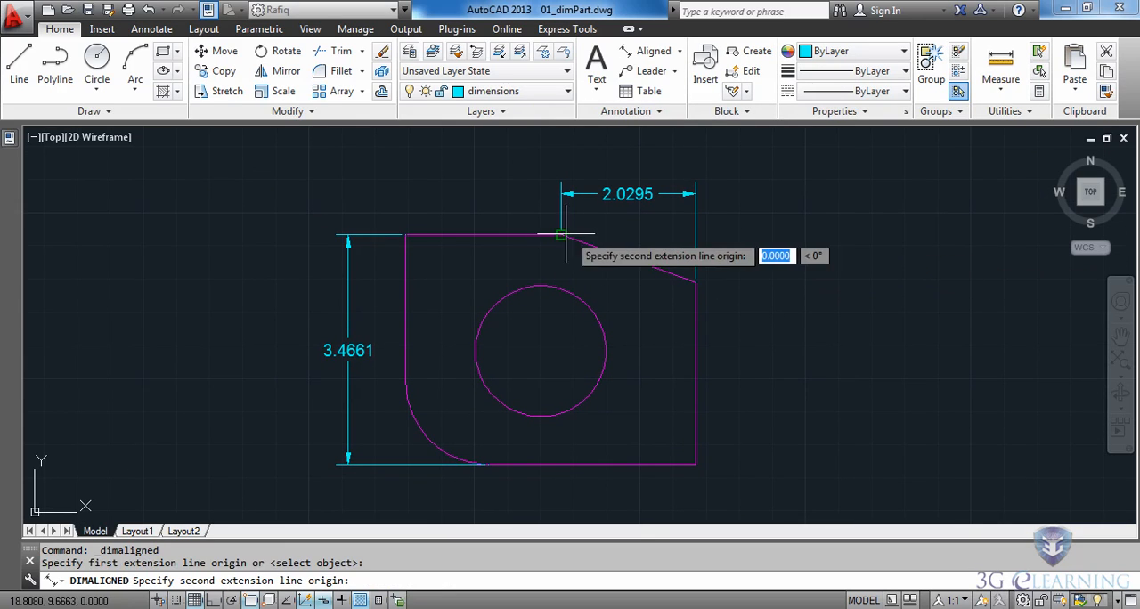
{"action": "left_click", "coordinate": [700, 280]}
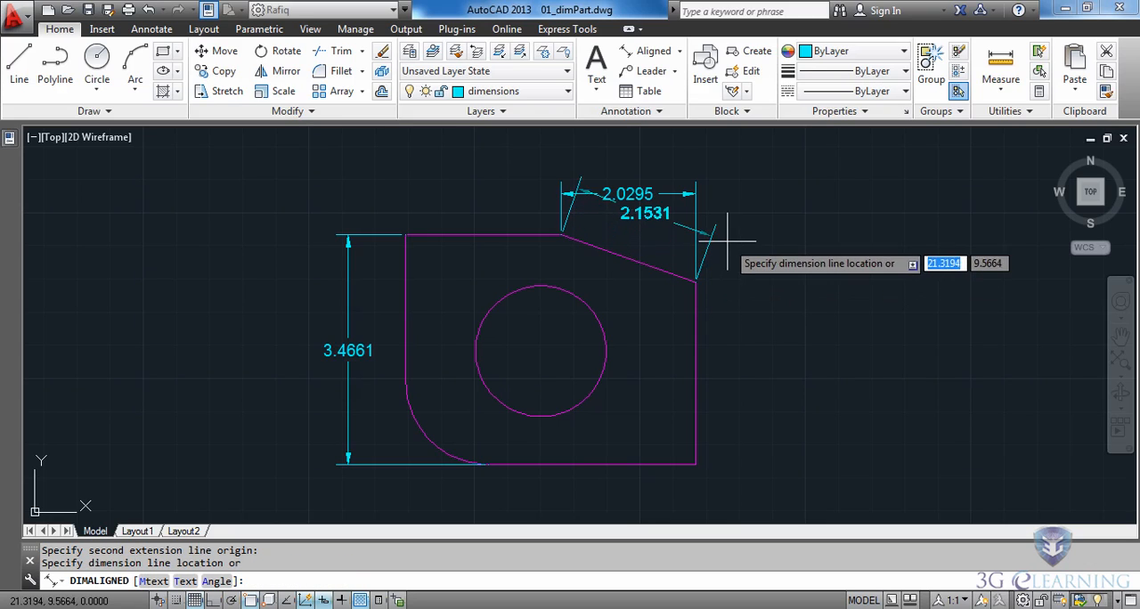
{"action": "left_click", "coordinate": [754, 187]}
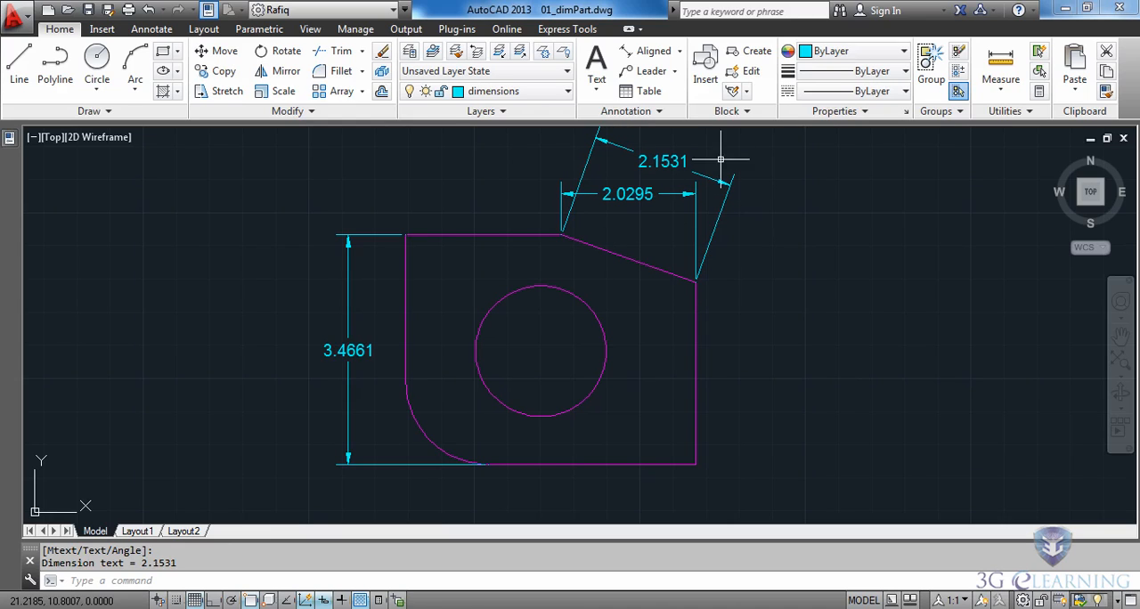
- Add an angular dimension between the part's right vertical edge and bottom edge, placed inside the corner
{"action": "left_click", "coordinate": [679, 56]}
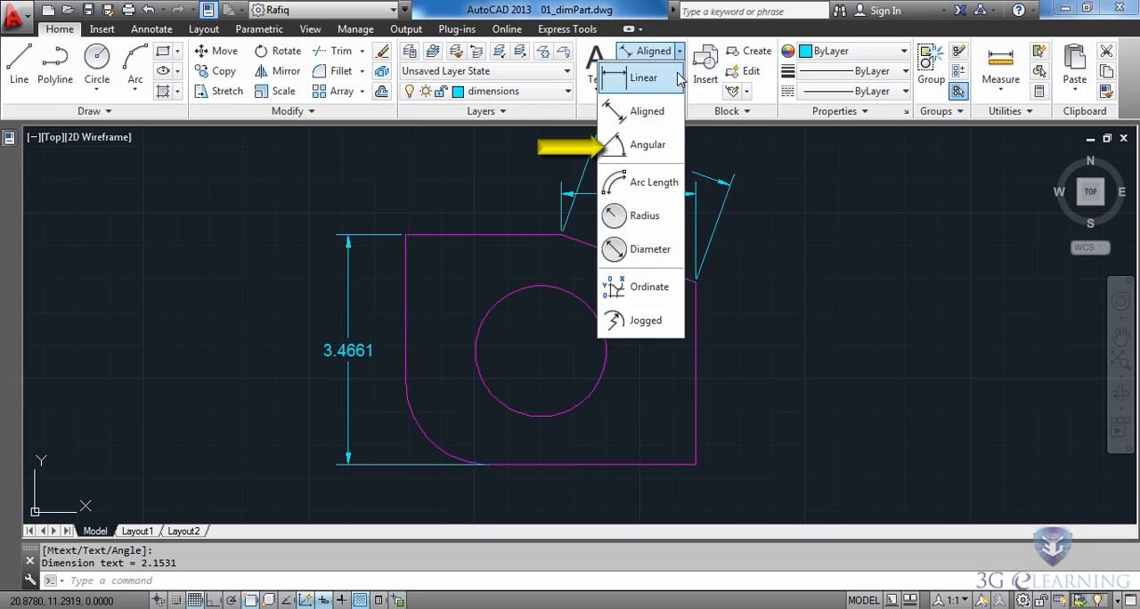
{"action": "key", "text": "Escape"}
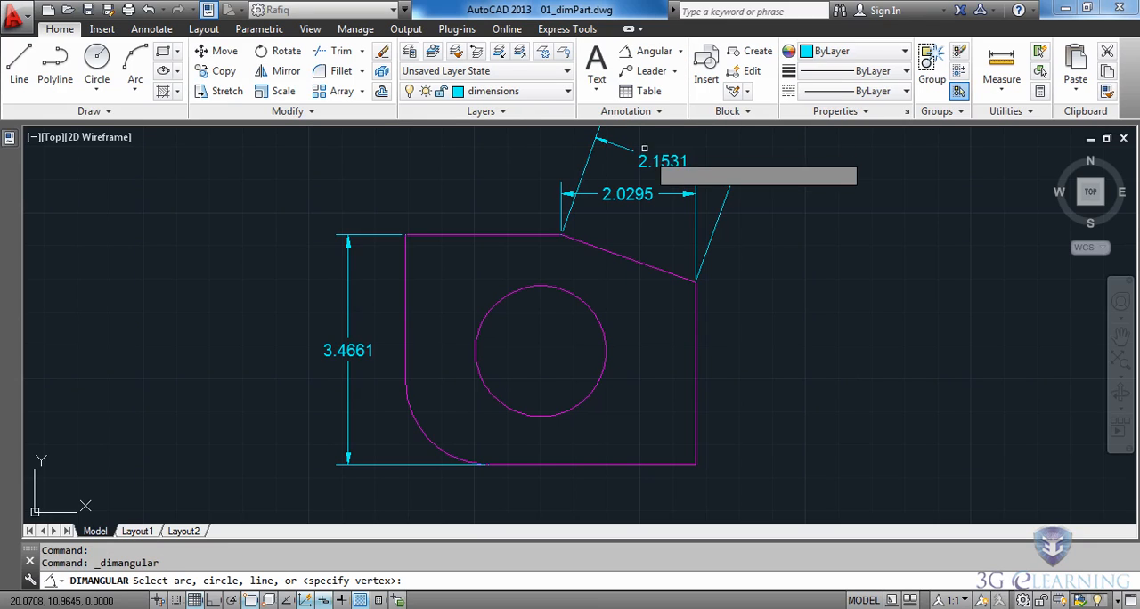
{"action": "left_click", "coordinate": [696, 436]}
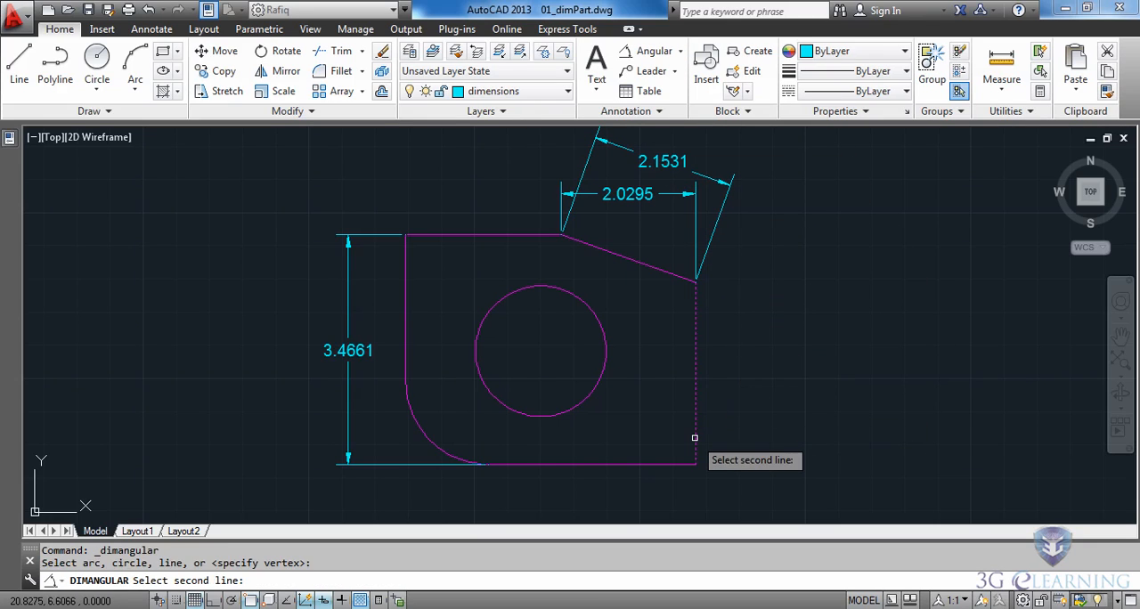
{"action": "left_click", "coordinate": [656, 463]}
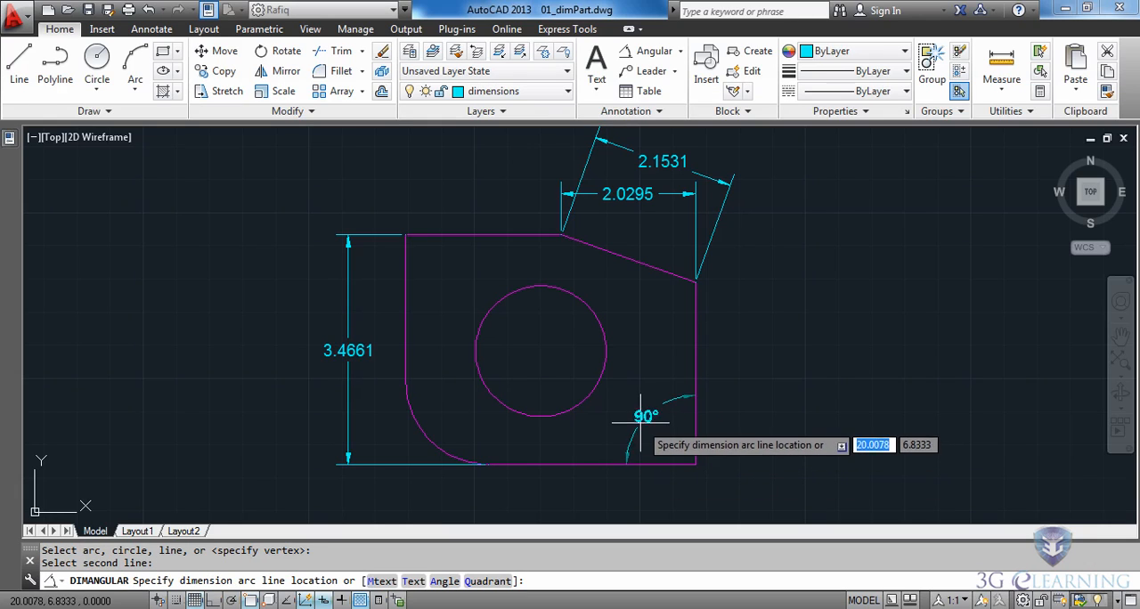
{"action": "left_click", "coordinate": [644, 424]}
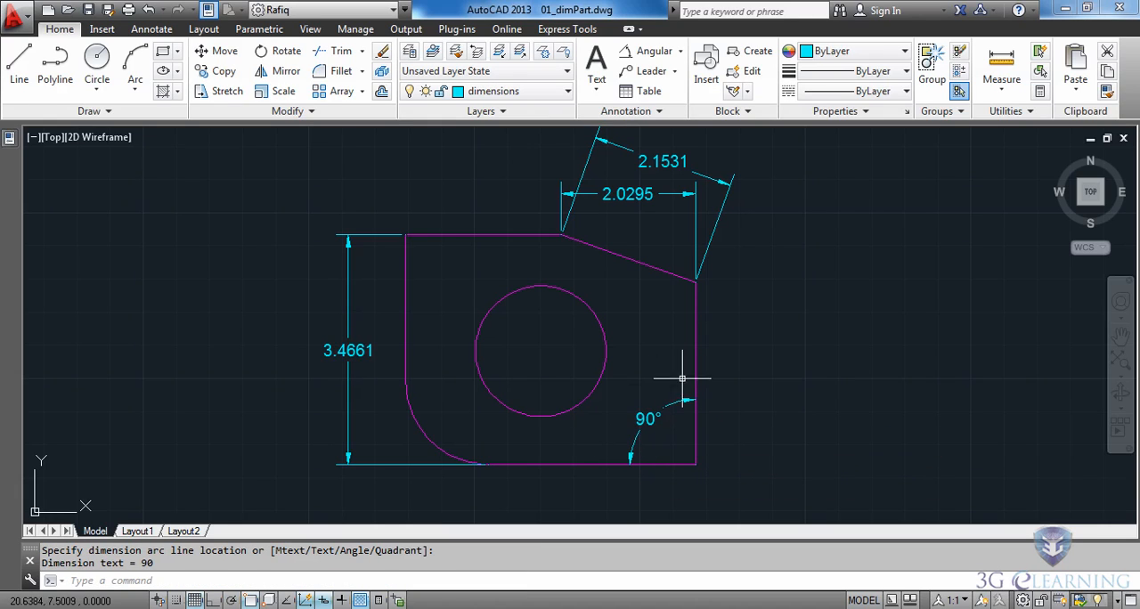
- Add an angular dimension between the right vertical edge and the sloped edge, with its text just outside the part
{"action": "left_click", "coordinate": [650, 51]}
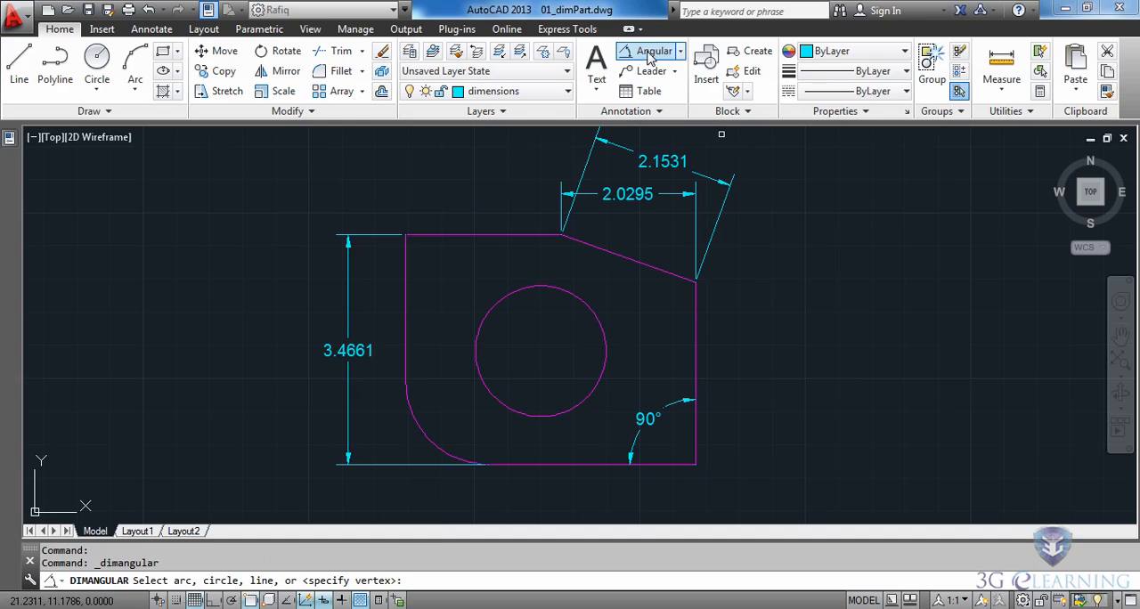
{"action": "left_click", "coordinate": [695, 333]}
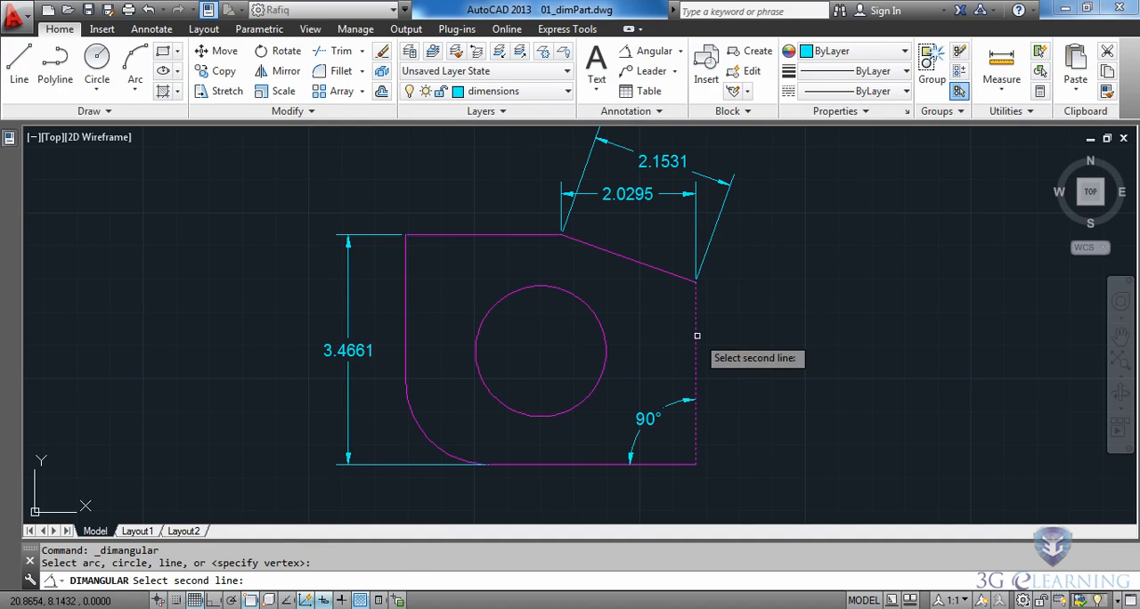
{"action": "left_click", "coordinate": [659, 270]}
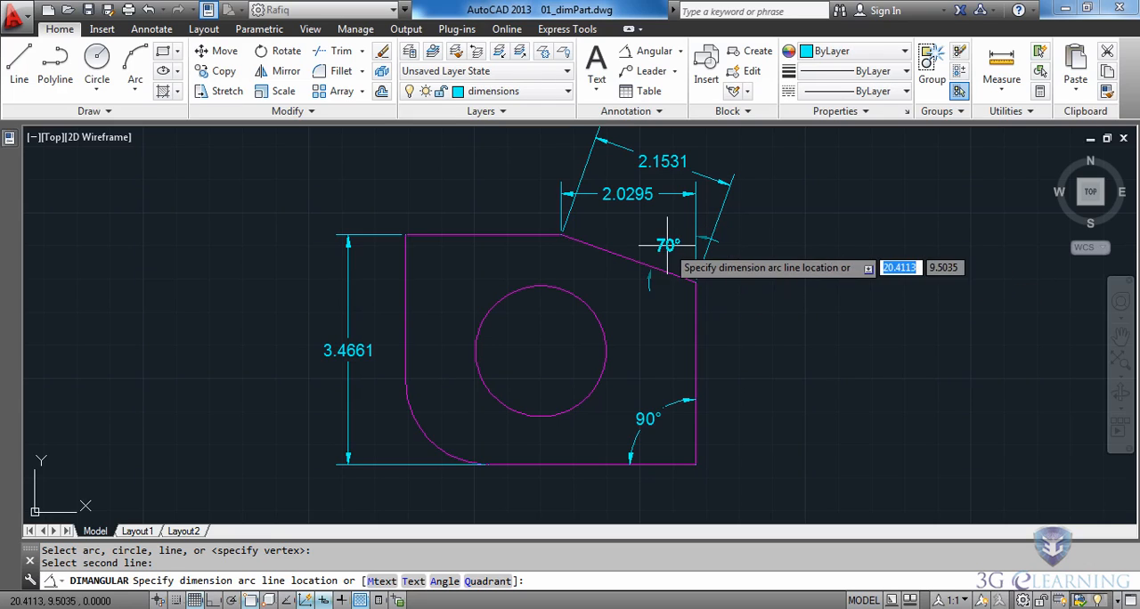
{"action": "left_click", "coordinate": [718, 324]}
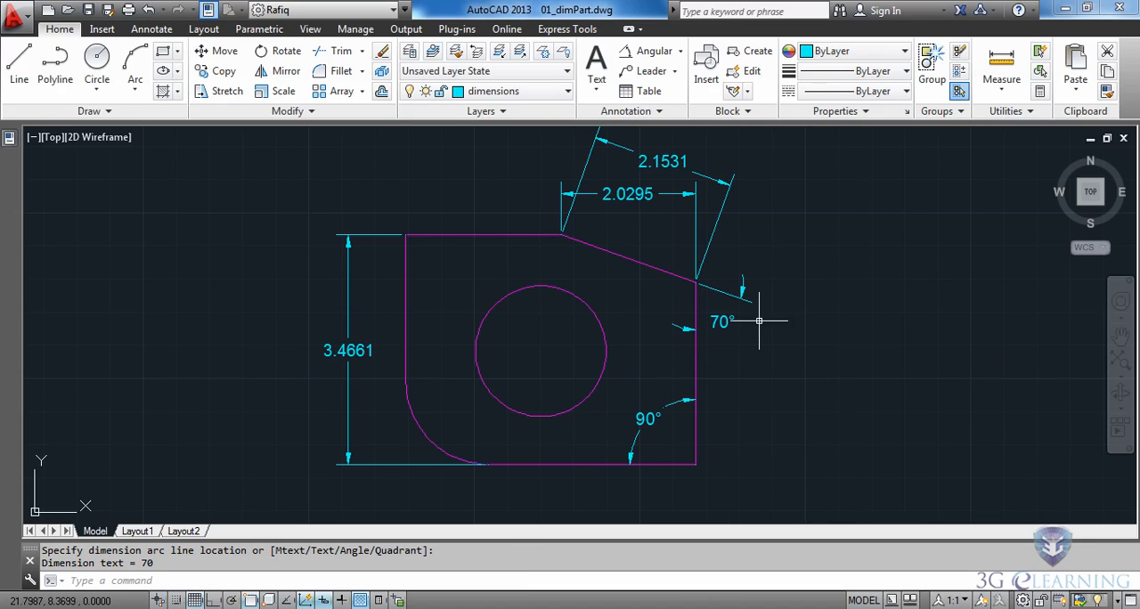
- Add a diameter dimension to the circle, with its text outside the part at the lower left
{"action": "left_click", "coordinate": [681, 53]}
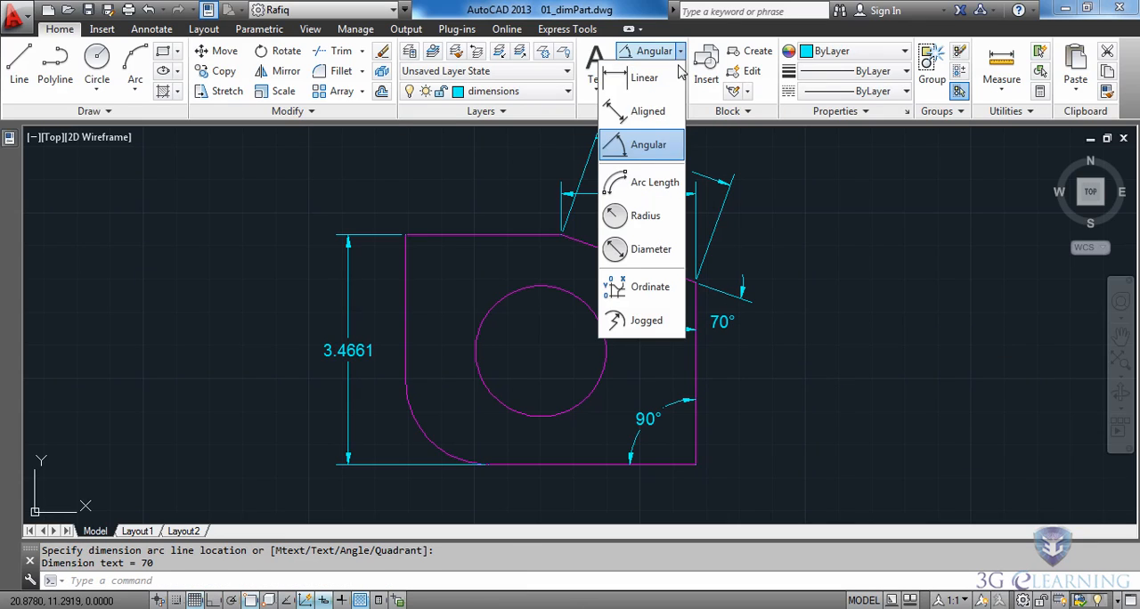
{"action": "left_click", "coordinate": [624, 256]}
{"action": "left_click", "coordinate": [606, 342]}
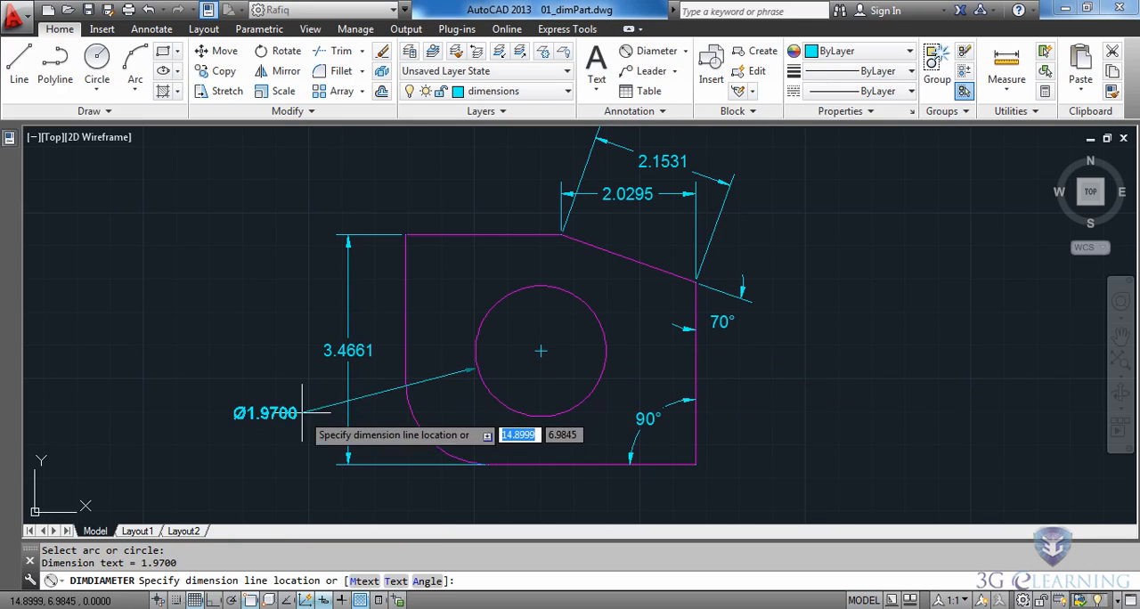
{"action": "left_click", "coordinate": [296, 443]}
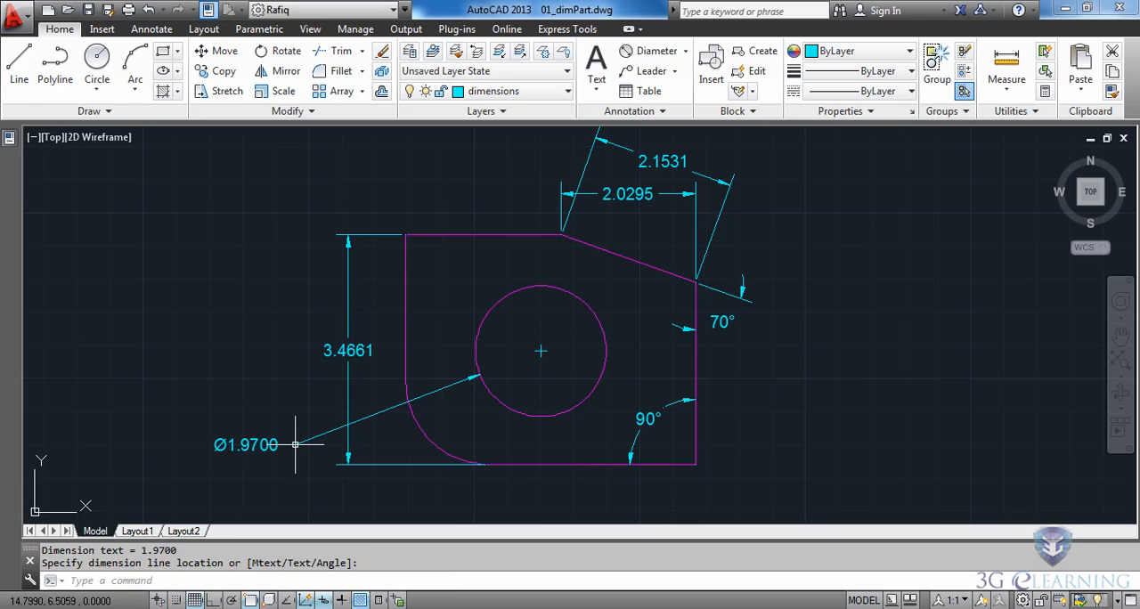
- Add a radius dimension to the rounded lower-left corner, with its text below the circle's diameter dimension
{"action": "mouse_move", "coordinate": [307, 482]}
{"action": "middle_mouse_down"}
{"action": "mouse_move", "coordinate": [336, 466]}
{"action": "mouse_move", "coordinate": [380, 407]}
{"action": "middle_mouse_up"}
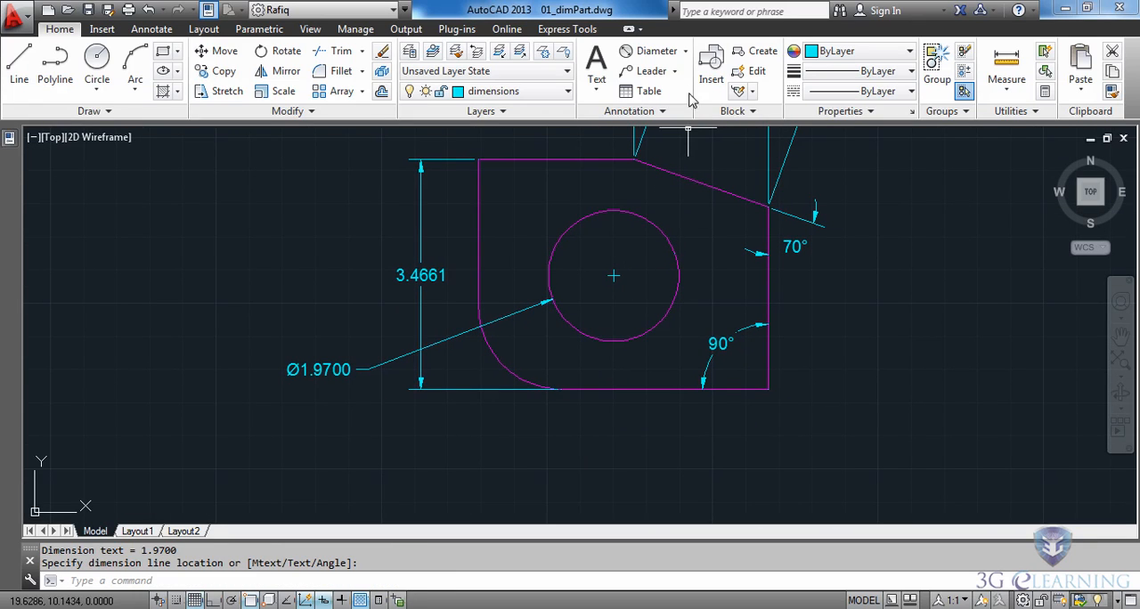
{"action": "left_click", "coordinate": [685, 52]}
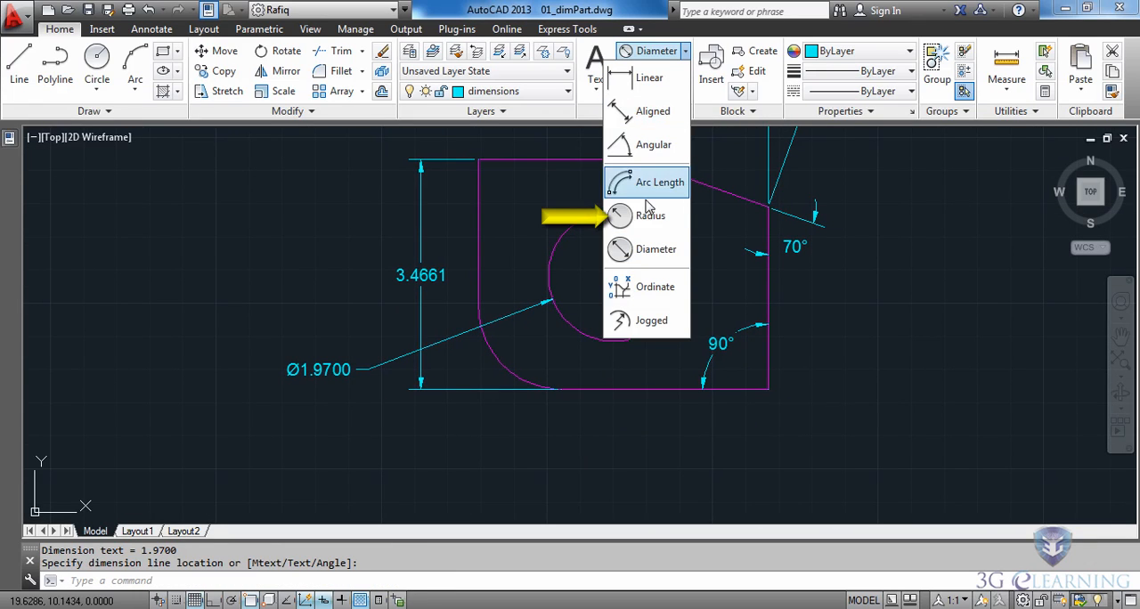
{"action": "left_click", "coordinate": [622, 225]}
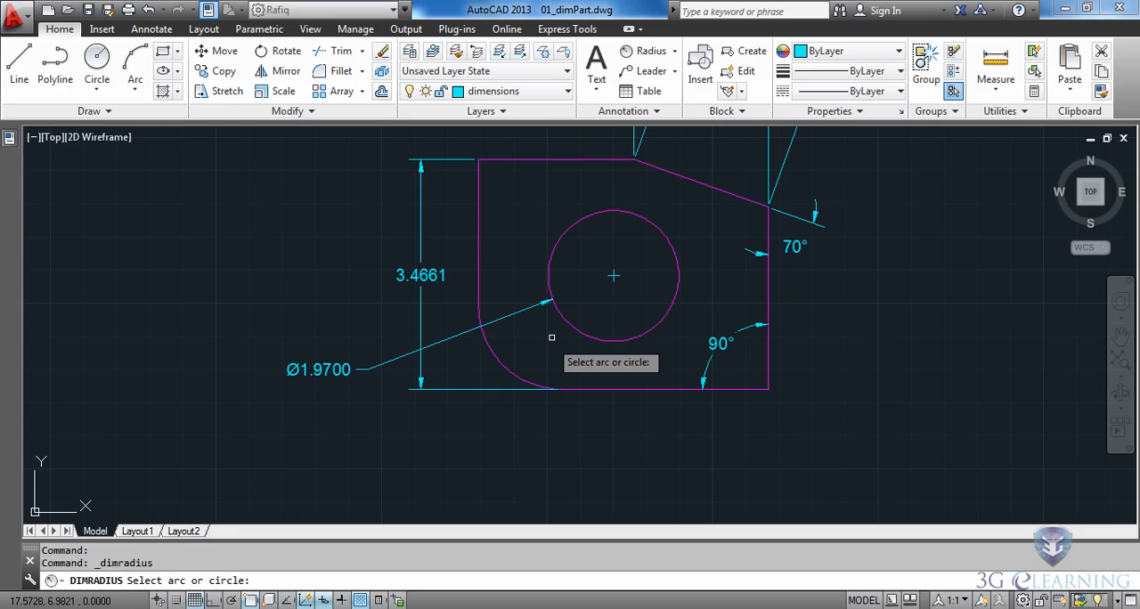
{"action": "left_click", "coordinate": [503, 366]}
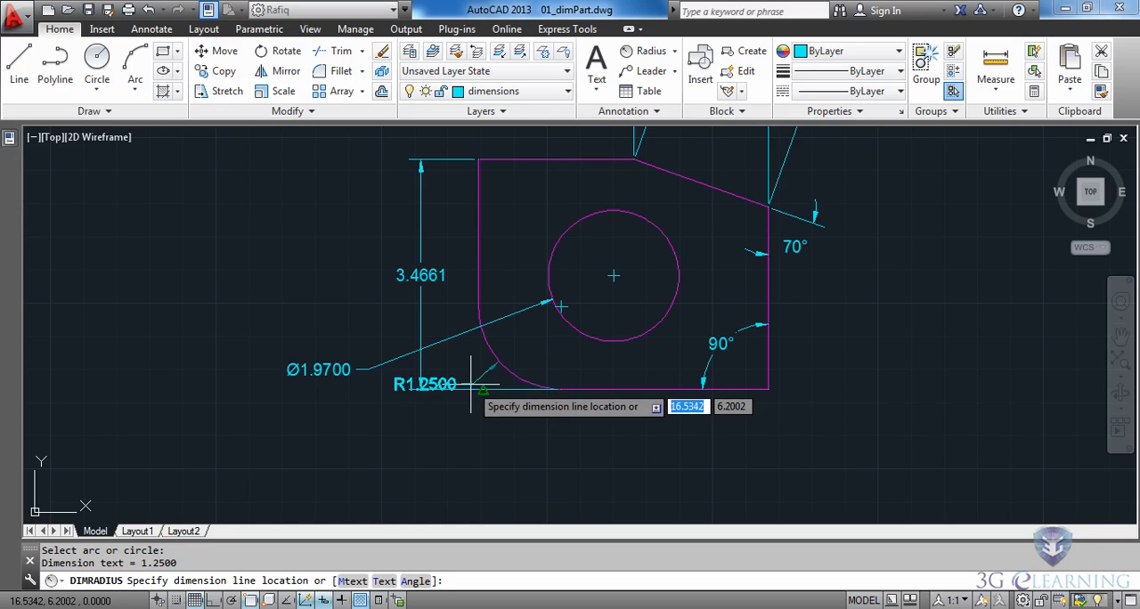
{"action": "left_click", "coordinate": [364, 419]}
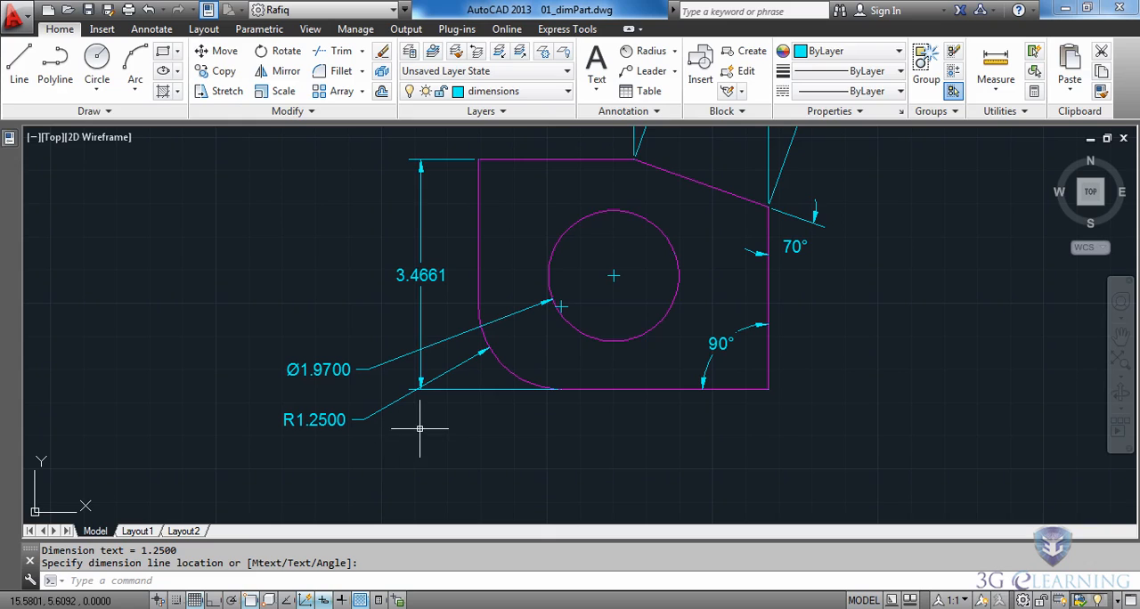
- Add a vertical linear dimension for the second part's overall height, from its top edge to its bottom edge, placed well outside its right side
{"action": "scroll", "coordinate": [831, 292], "scroll_direction": "down", "scroll_amount": 2}
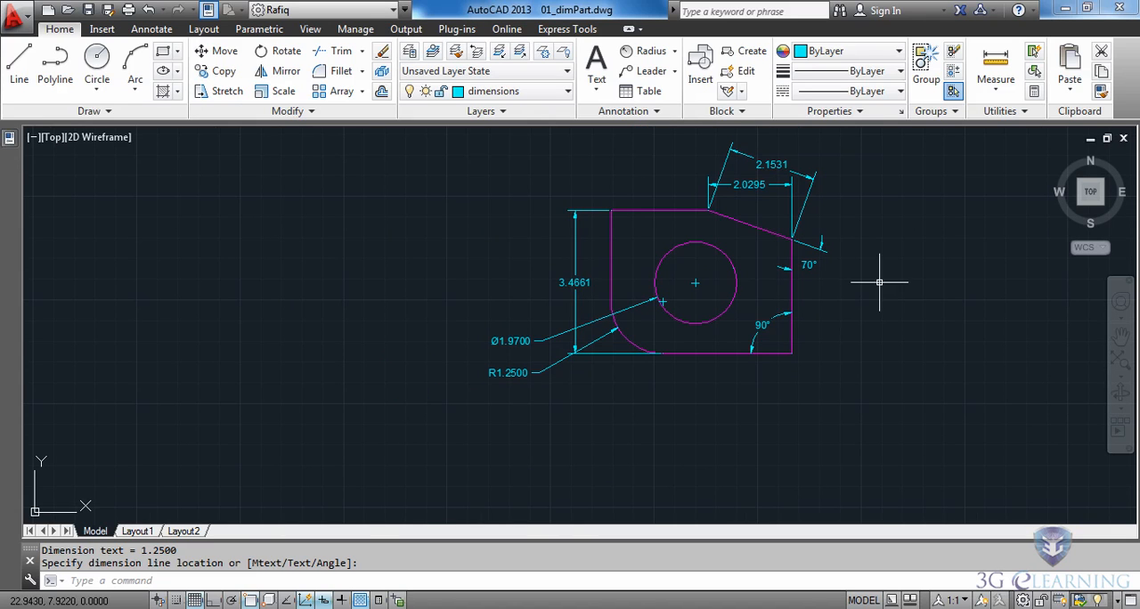
{"action": "mouse_move", "coordinate": [887, 274]}
{"action": "middle_mouse_down"}
{"action": "mouse_move", "coordinate": [880, 314]}
{"action": "mouse_move", "coordinate": [478, 332]}
{"action": "mouse_move", "coordinate": [306, 316]}
{"action": "mouse_move", "coordinate": [317, 333]}
{"action": "middle_mouse_up"}
{"action": "middle_click_drag", "start_coordinate": [551, 376], "coordinate": [343, 371]}
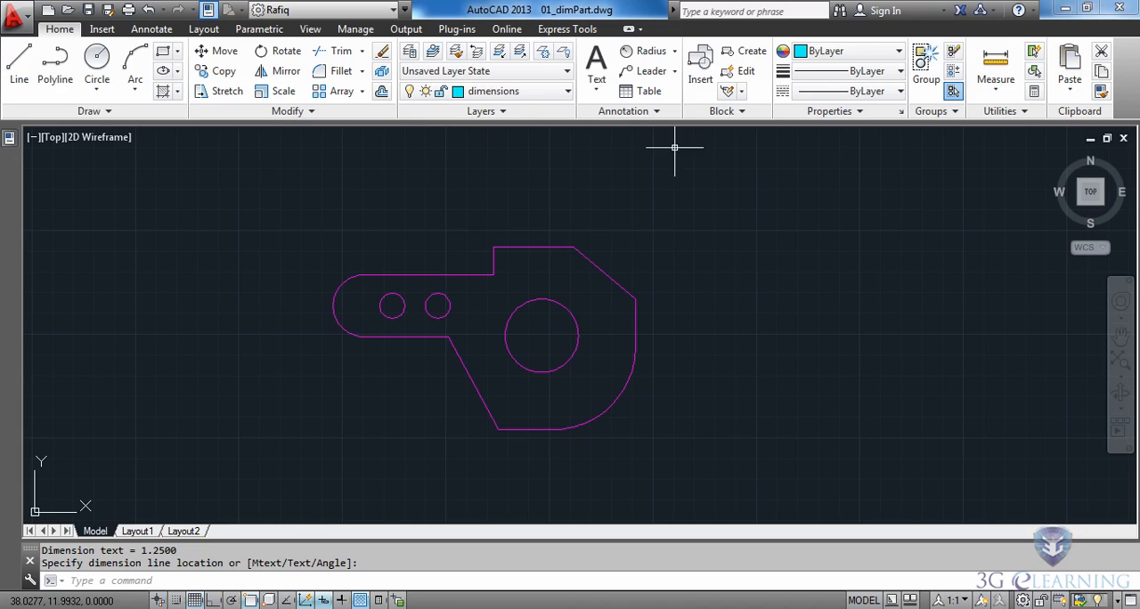
{"action": "left_click", "coordinate": [676, 52]}
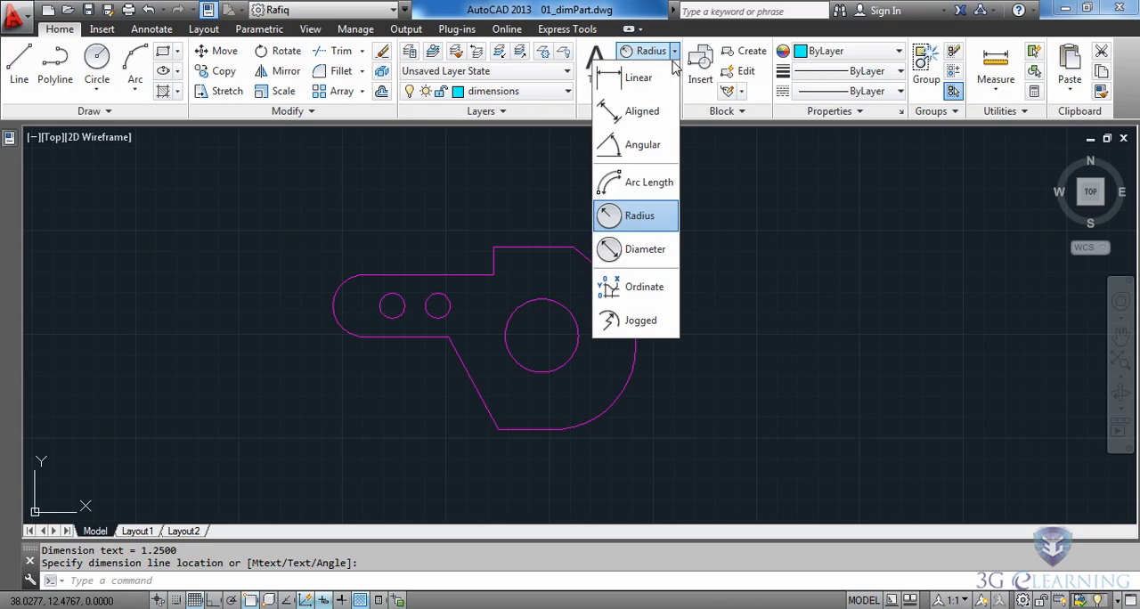
{"action": "left_click", "coordinate": [612, 82]}
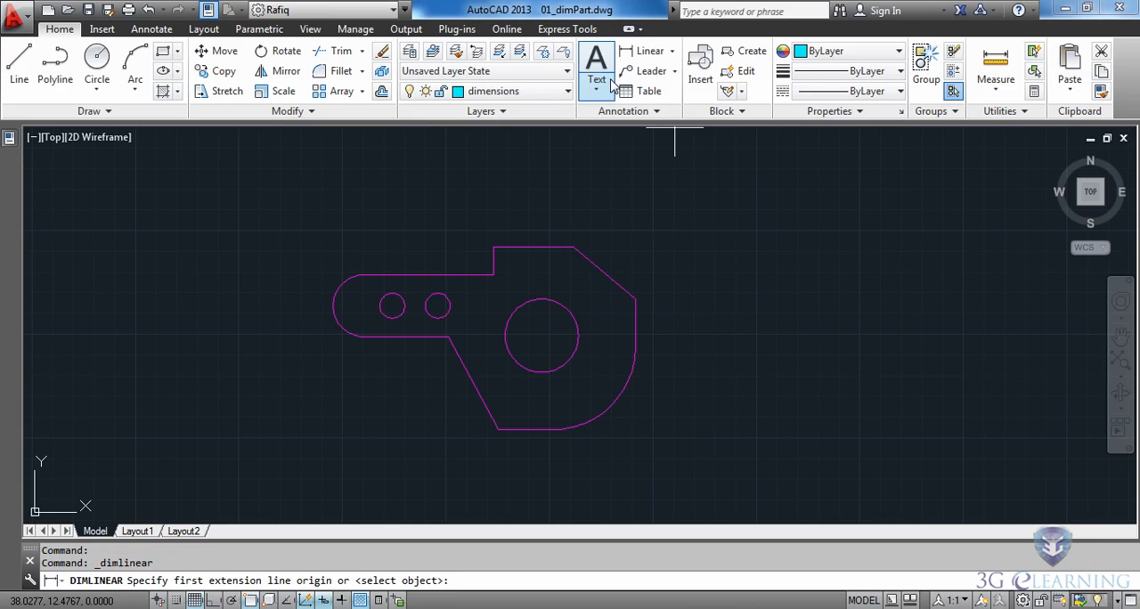
{"action": "left_click", "coordinate": [574, 247]}
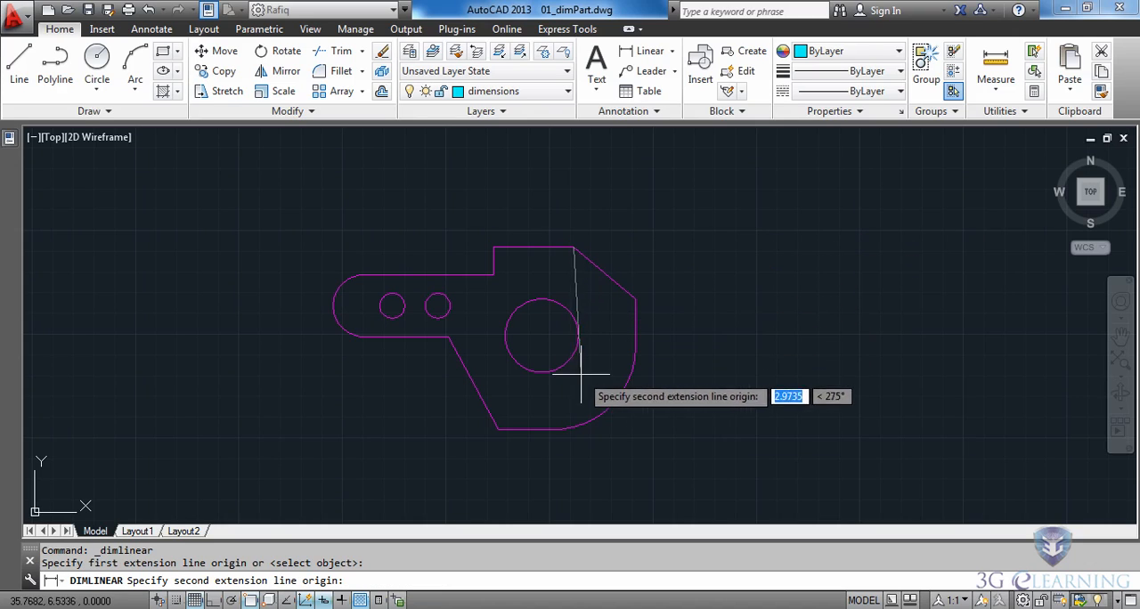
{"action": "left_click", "coordinate": [553, 430]}
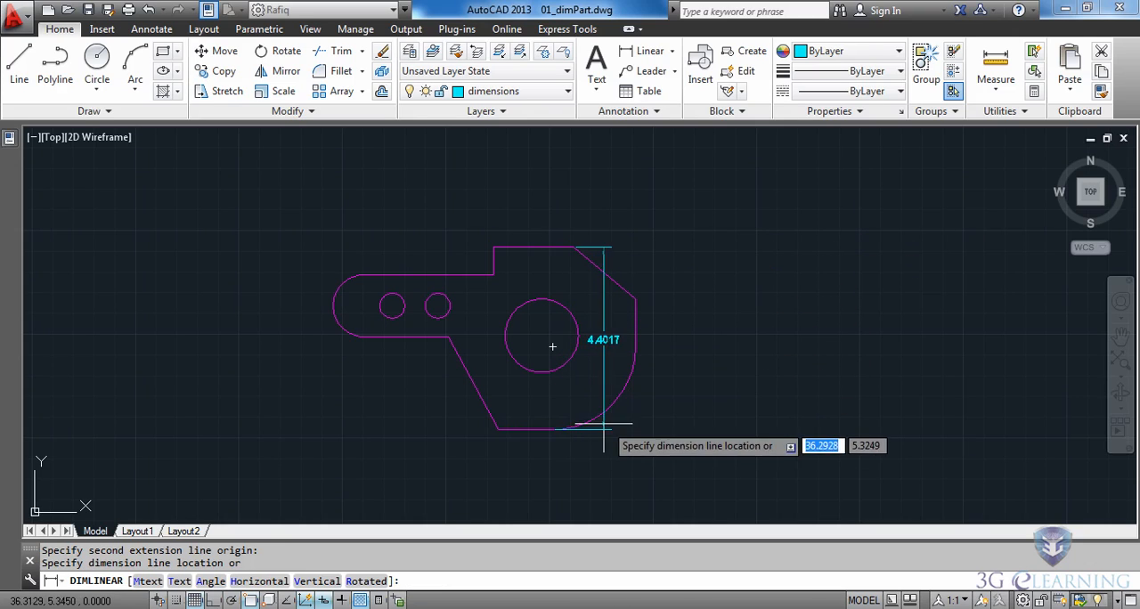
{"action": "left_click", "coordinate": [742, 400]}
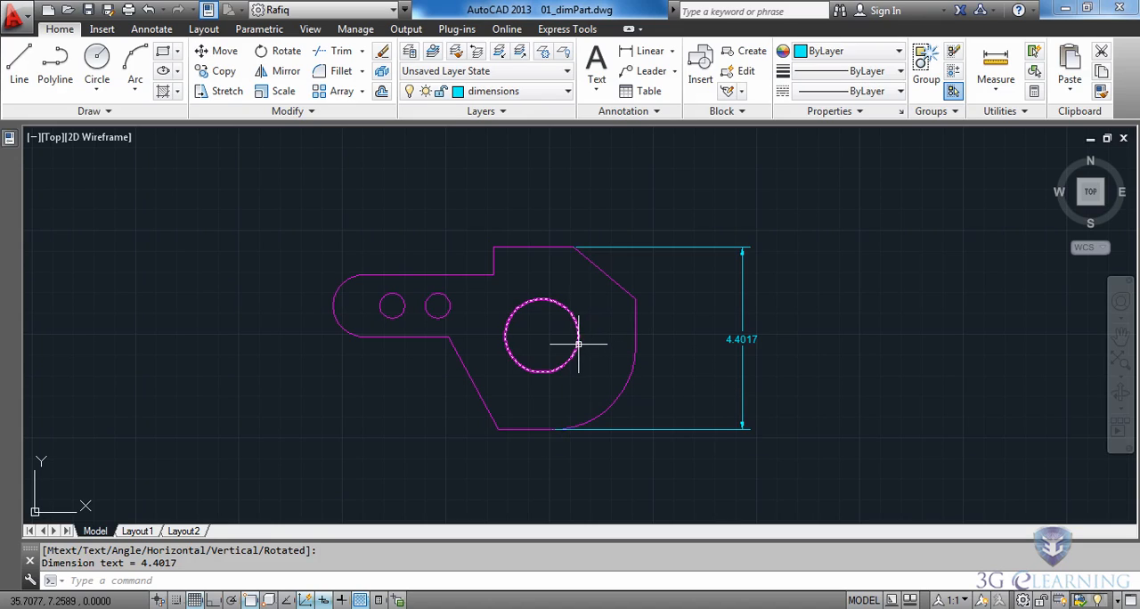
- Add a vertical linear dimension from the right end of the top edge to the large circle's center, placed inside the overall height dimension
{"action": "left_click", "coordinate": [642, 51]}
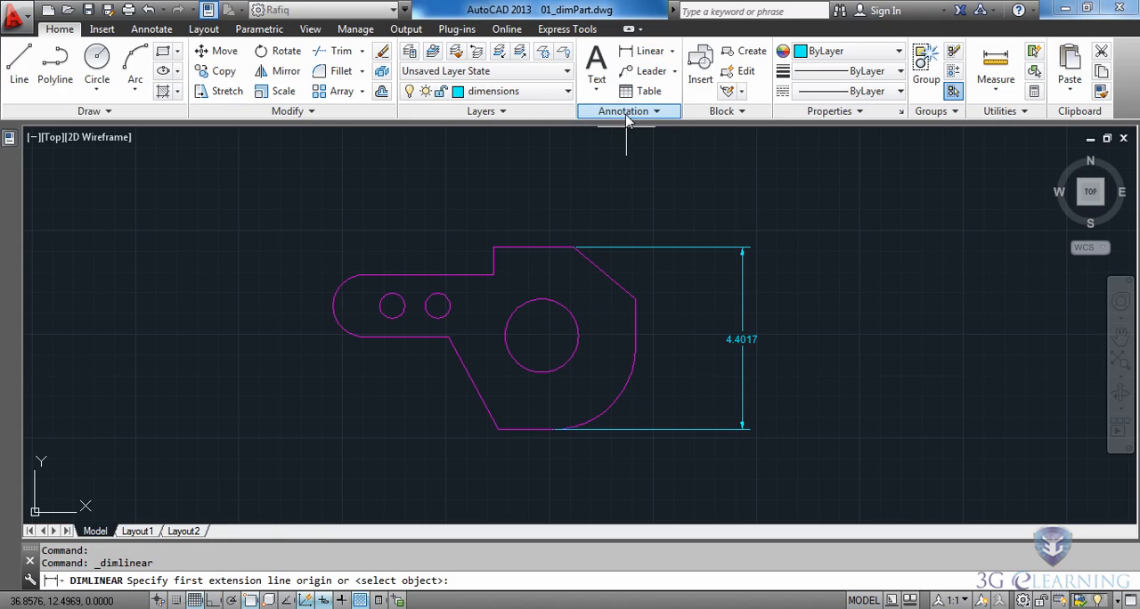
{"action": "left_click", "coordinate": [576, 249]}
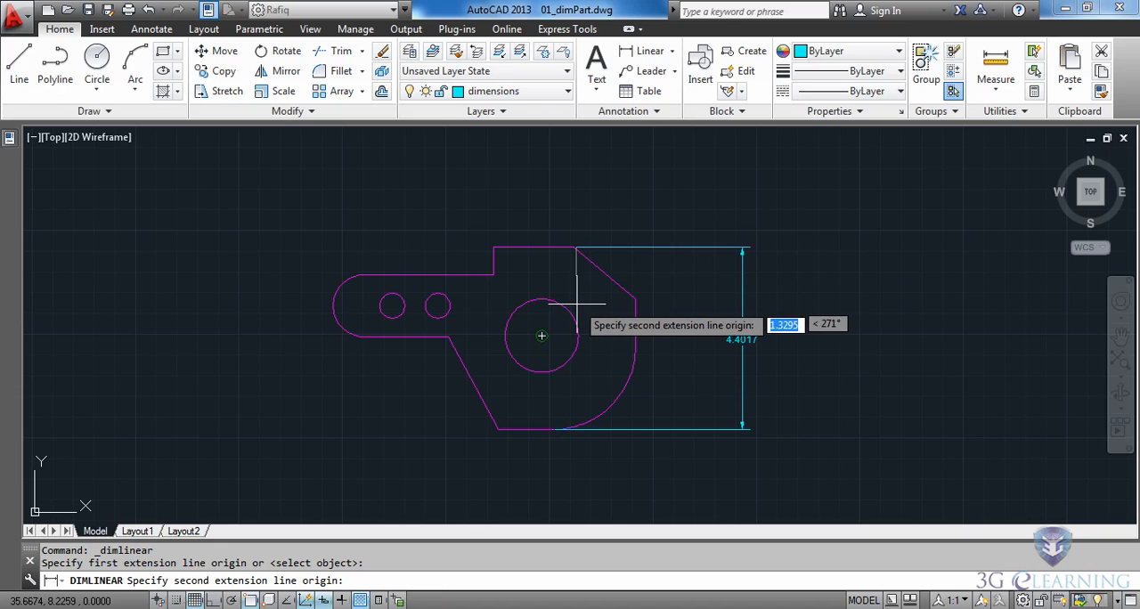
{"action": "left_click", "coordinate": [541, 336]}
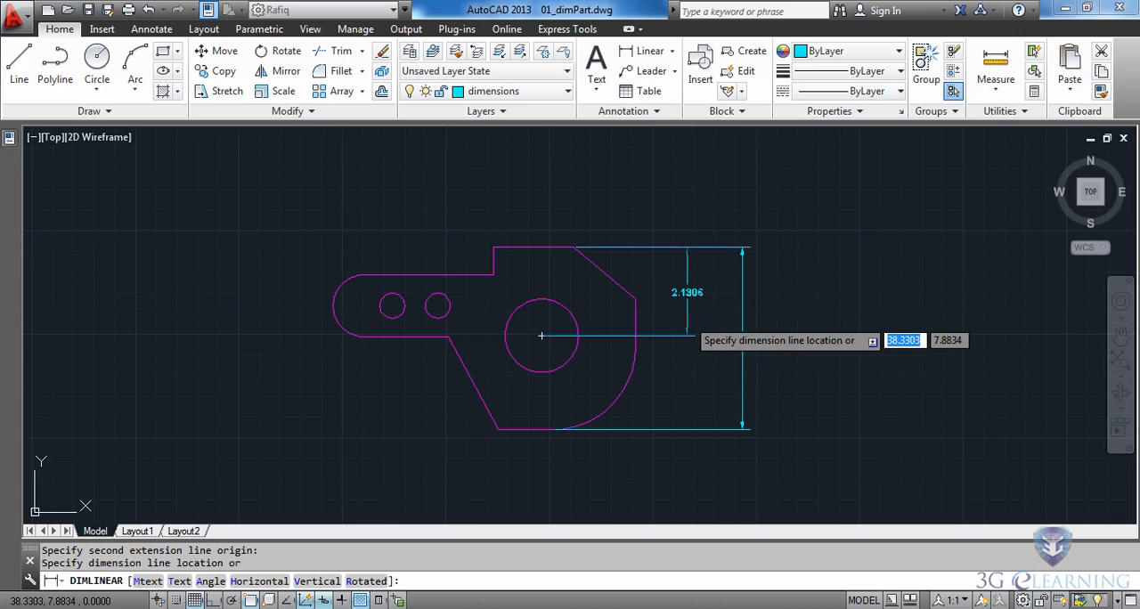
{"action": "left_click", "coordinate": [686, 336]}
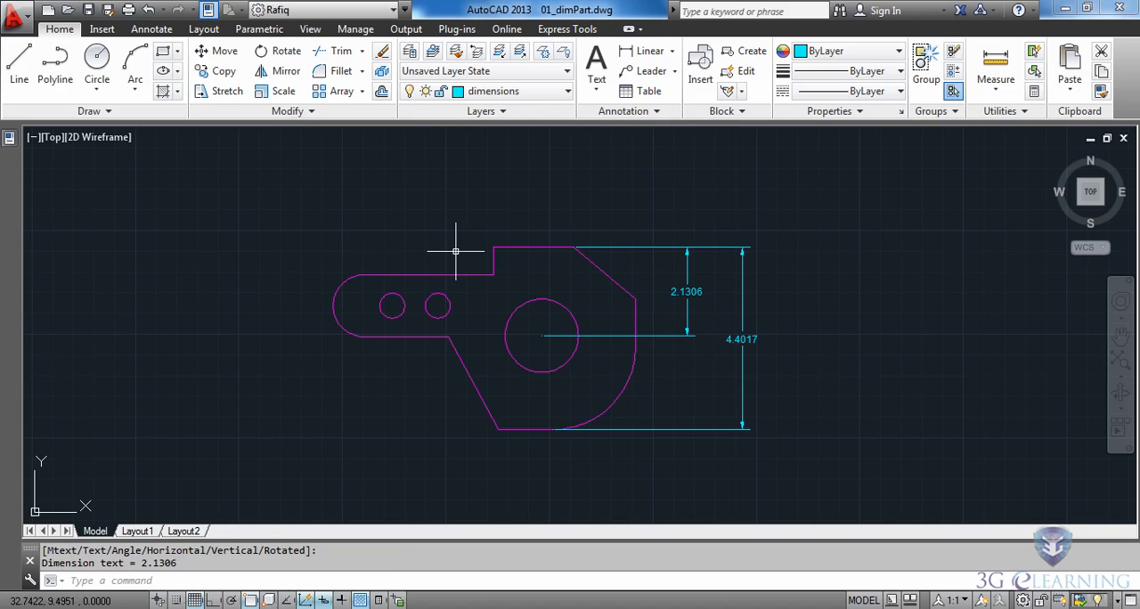
- Add a horizontal linear dimension from the upper end of the right vertical edge to the left small hole's center, placed above the part
{"action": "left_click", "coordinate": [642, 57]}
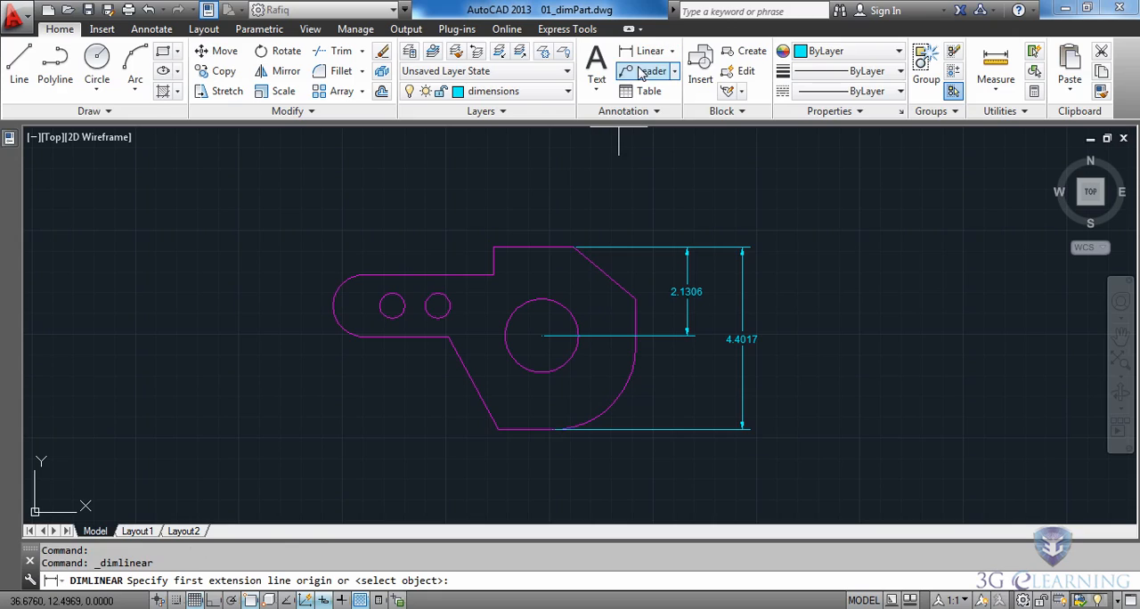
{"action": "left_click", "coordinate": [635, 299]}
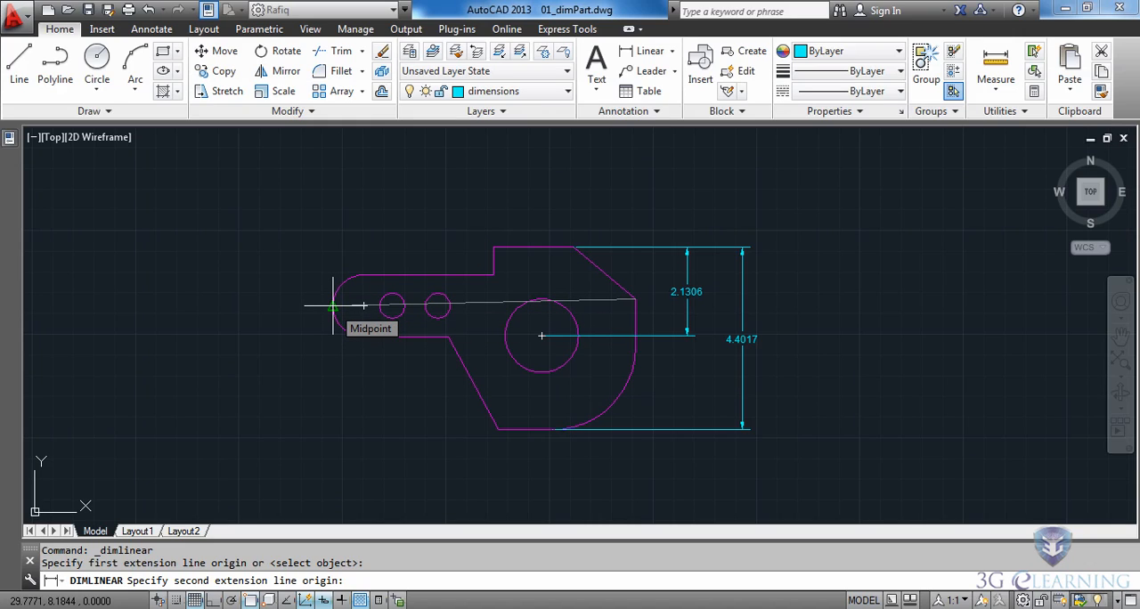
{"action": "left_click", "coordinate": [392, 305]}
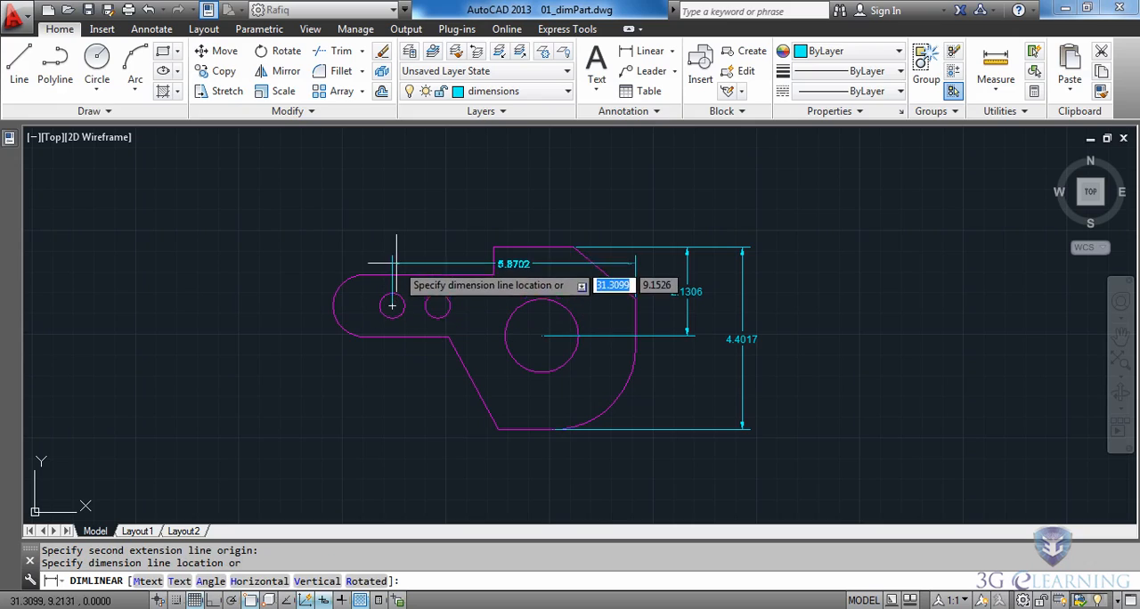
{"action": "left_click", "coordinate": [411, 203]}
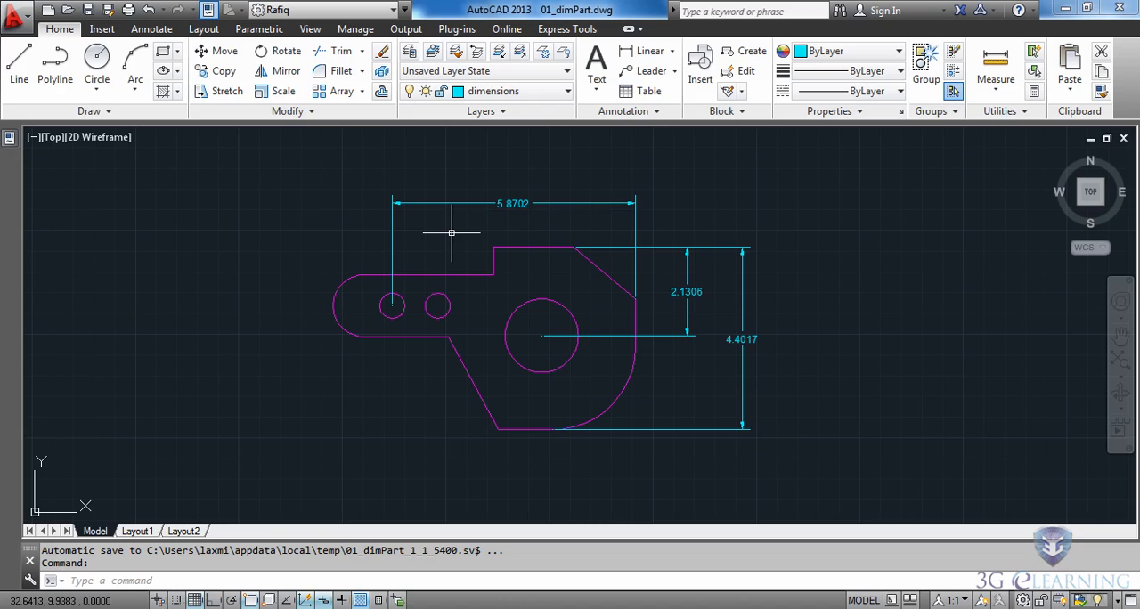
- Add a radius dimension to the arm's rounded left end, with its text outside the part at the upper left
{"action": "left_click", "coordinate": [672, 51]}
{"action": "left_click", "coordinate": [634, 217]}
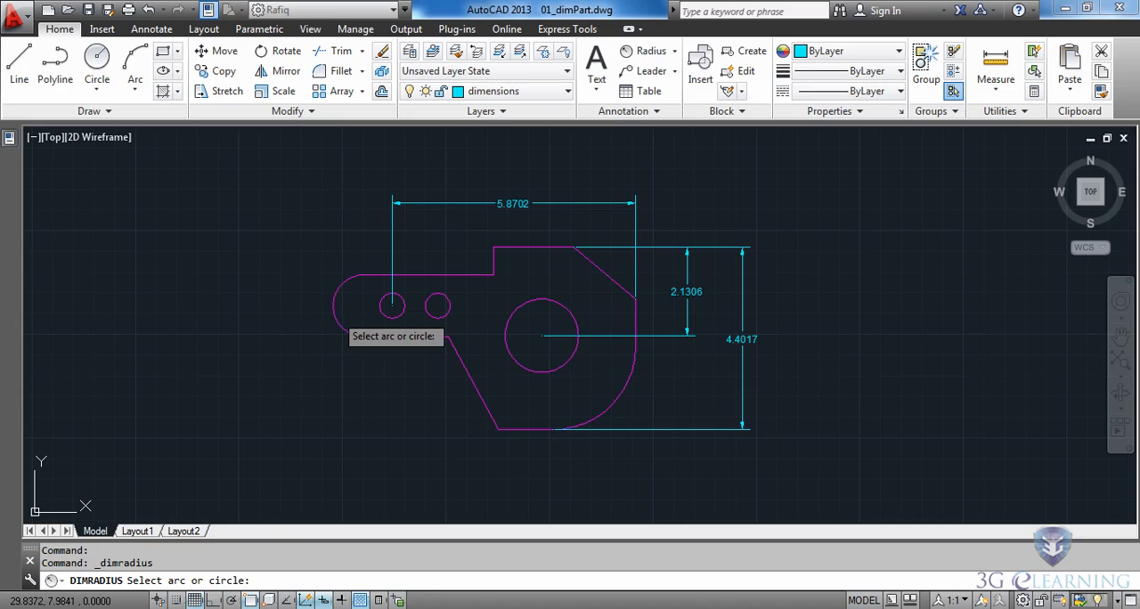
{"action": "left_click", "coordinate": [334, 310]}
{"action": "left_click", "coordinate": [292, 289]}
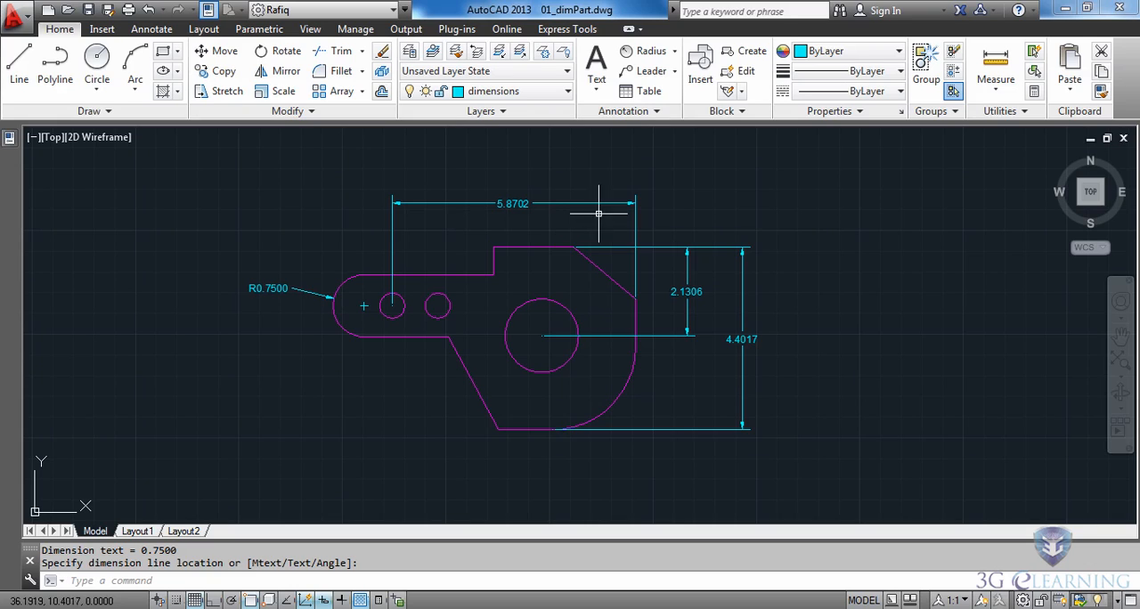
- Add a horizontal linear dimension from the left small hole's center to the top edge's left corner, placed just below the long horizontal dimension
{"action": "left_click", "coordinate": [674, 51]}
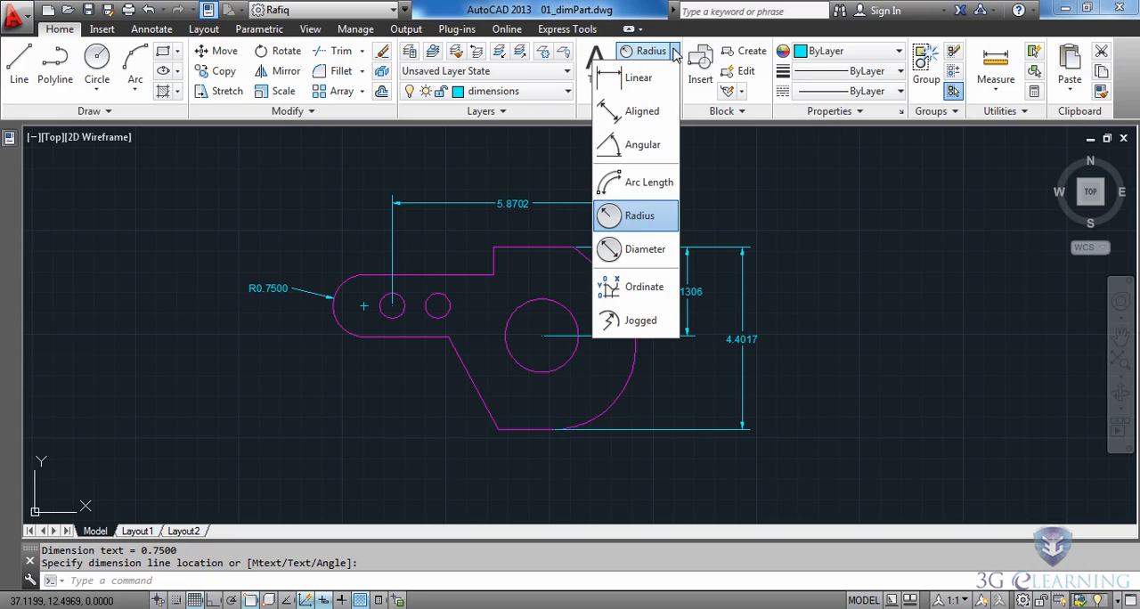
{"action": "left_click", "coordinate": [639, 79]}
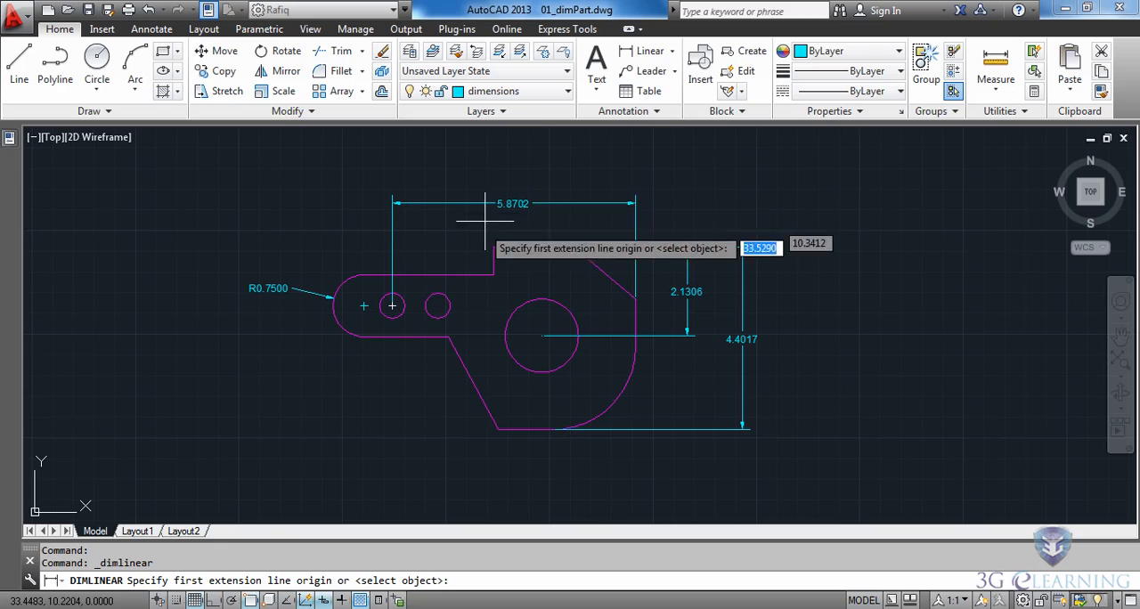
{"action": "left_click", "coordinate": [392, 306]}
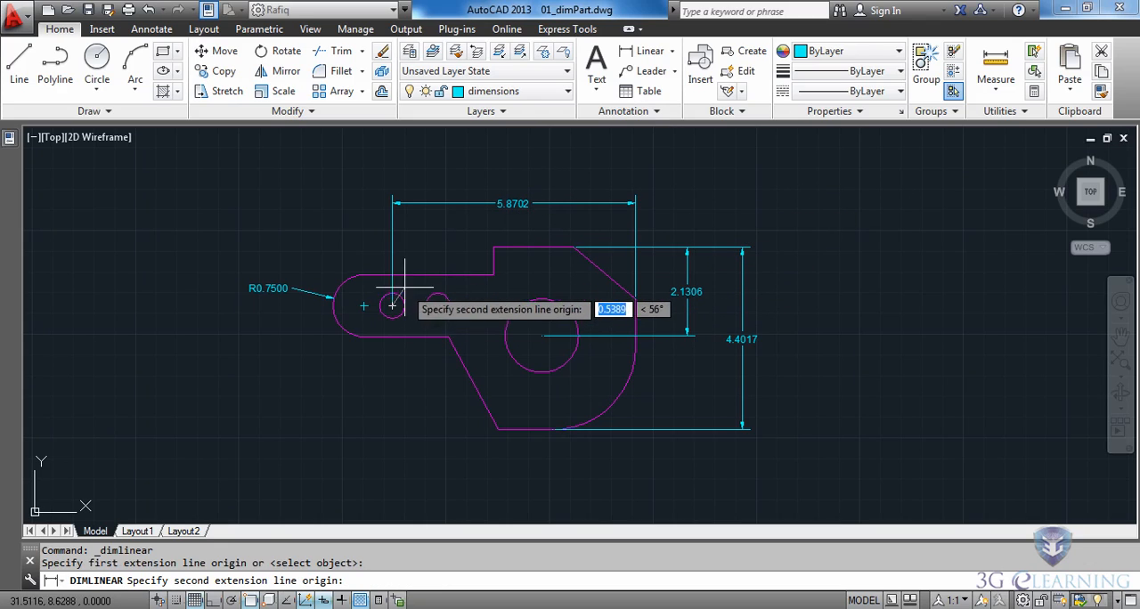
{"action": "left_click", "coordinate": [493, 247]}
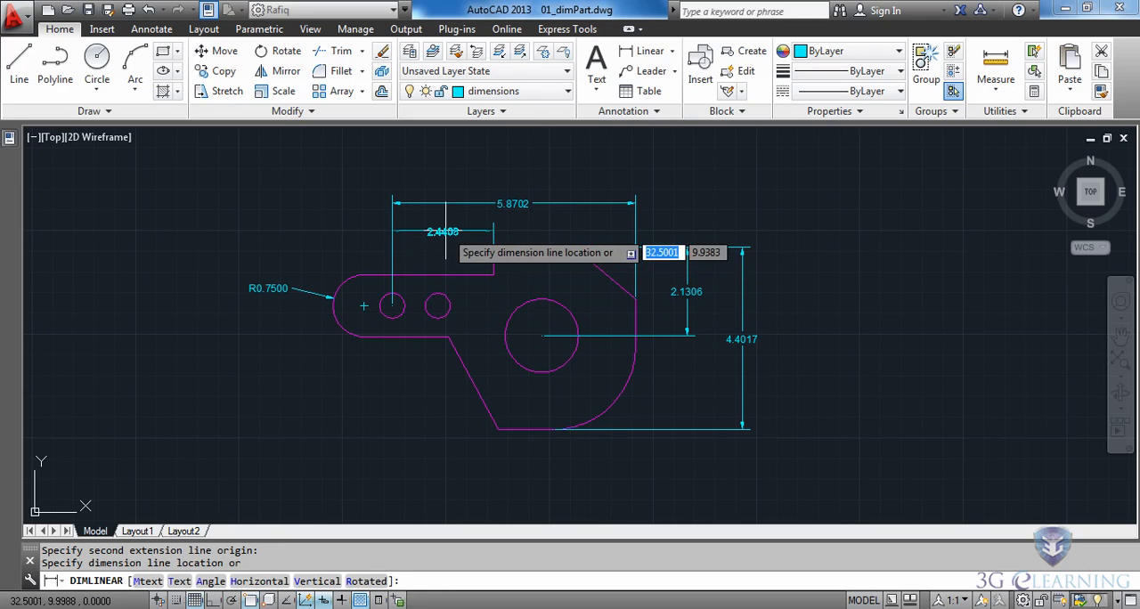
{"action": "left_click", "coordinate": [440, 223]}
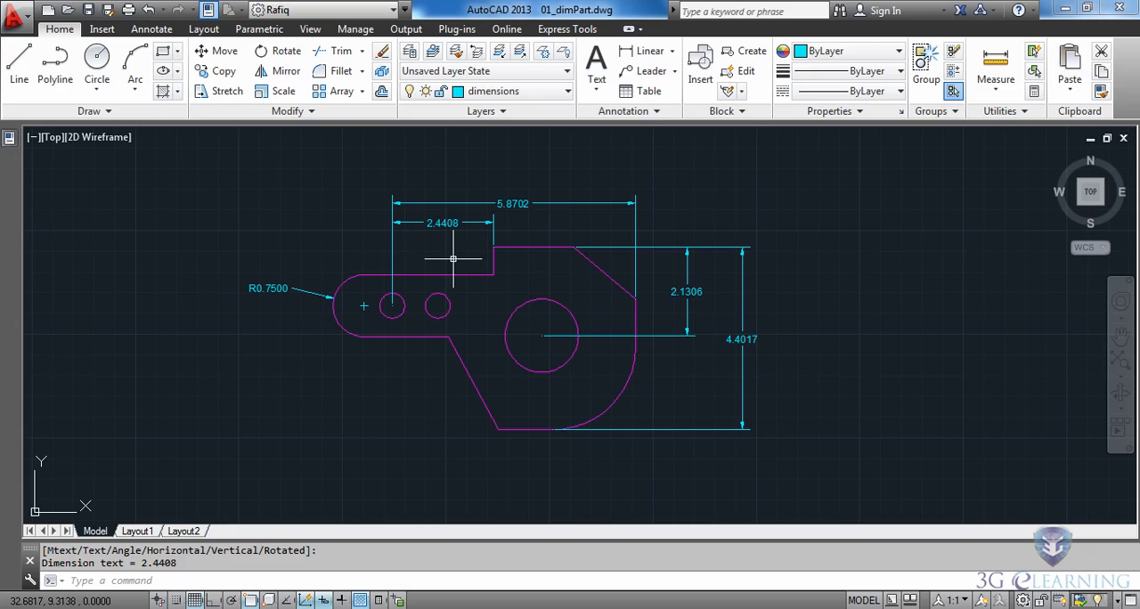
- Add a horizontal linear dimension from the top edge's left corner to the large circle's center, in line with the neighbouring dimension on its left
{"action": "key", "text": "Return"}
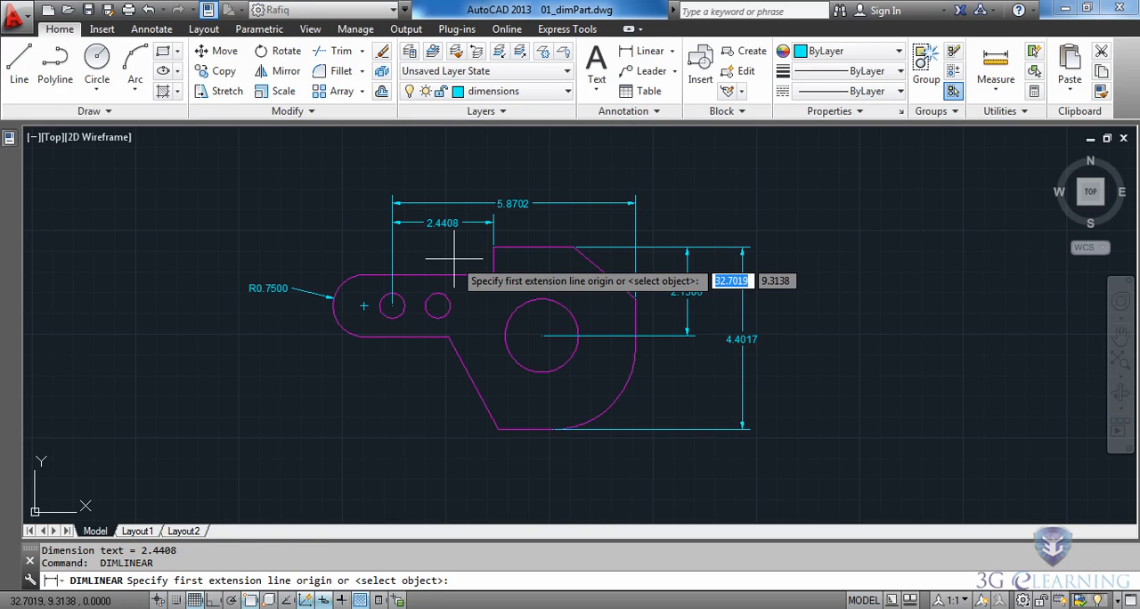
{"action": "left_click", "coordinate": [495, 250]}
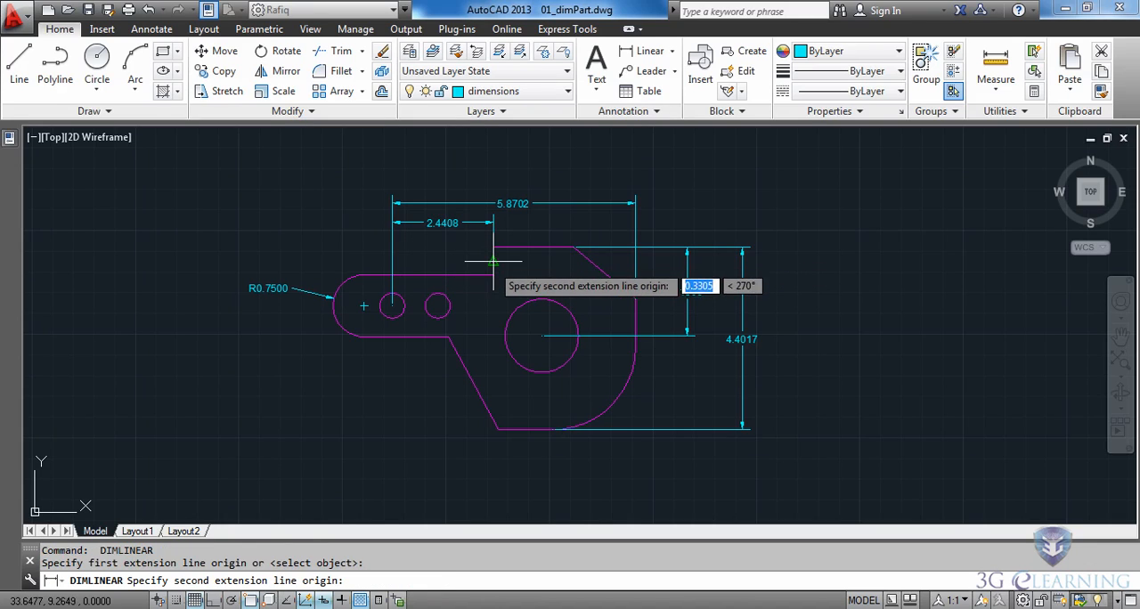
{"action": "left_click", "coordinate": [515, 307]}
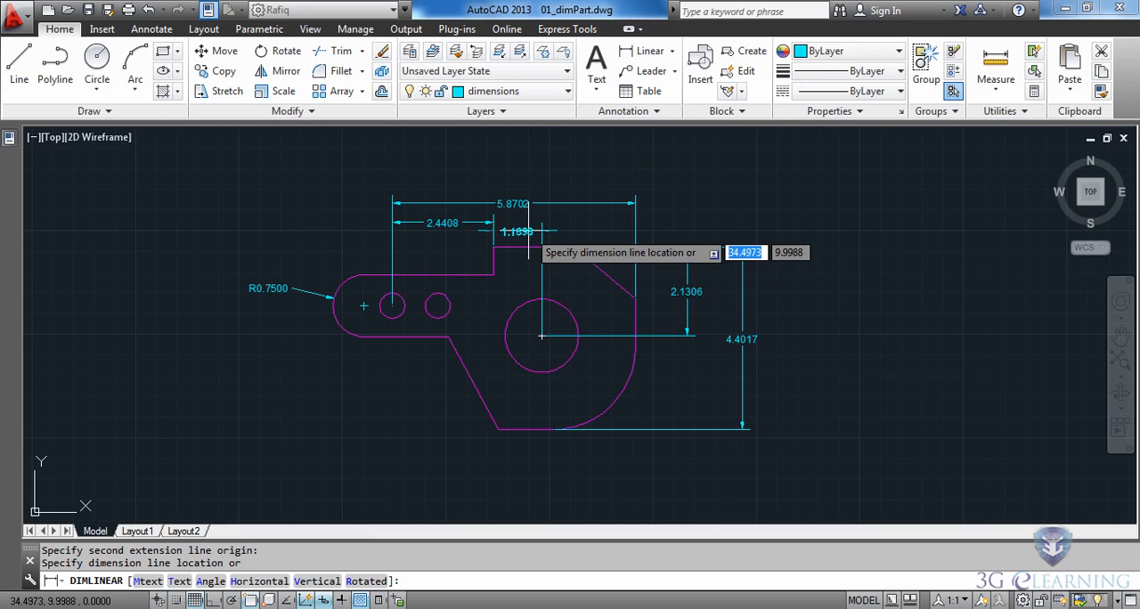
{"action": "scroll", "coordinate": [529, 232], "scroll_direction": "up", "scroll_amount": 2}
{"action": "scroll", "coordinate": [532, 230], "scroll_direction": "up", "scroll_amount": 2}
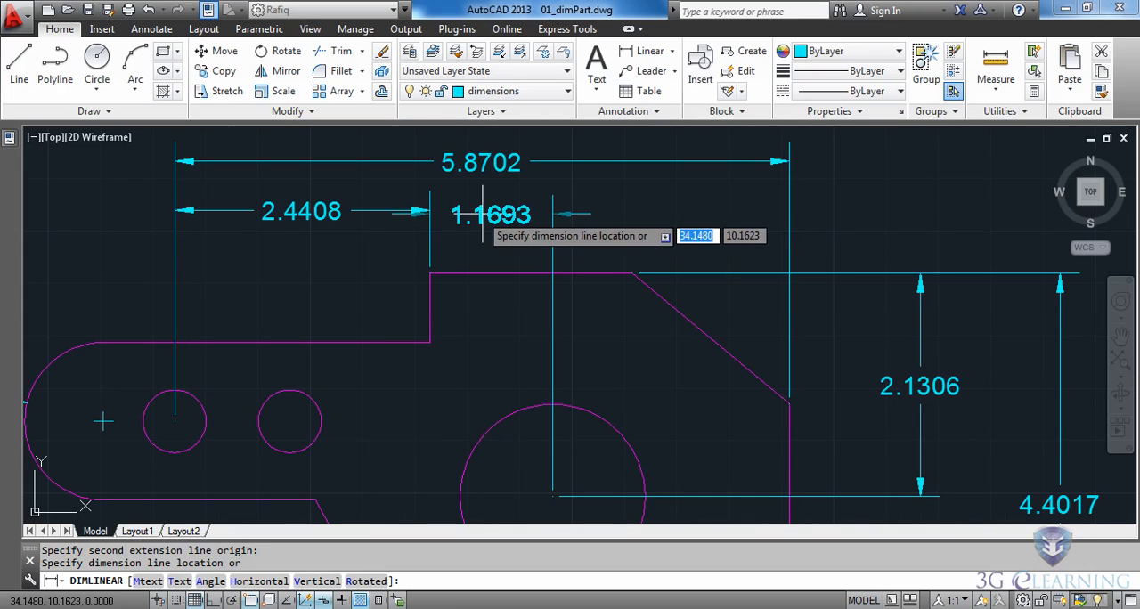
{"action": "left_click", "coordinate": [428, 212]}
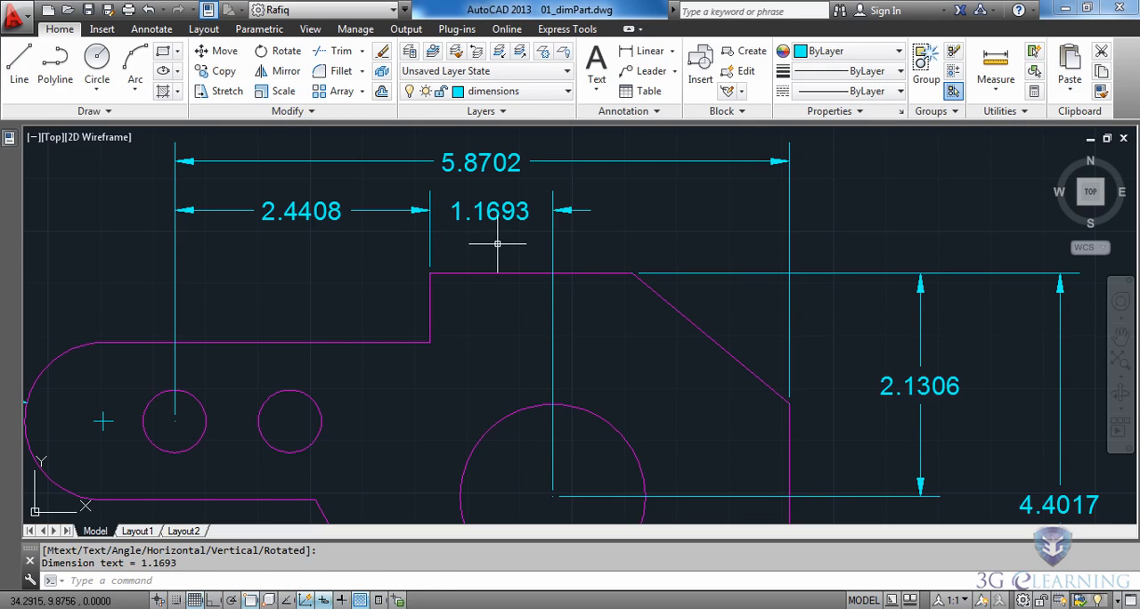
- Add a horizontal linear dimension from the large circle's center to the top edge's right end, in line with the two dimensions beside it
{"action": "key", "text": "Return"}
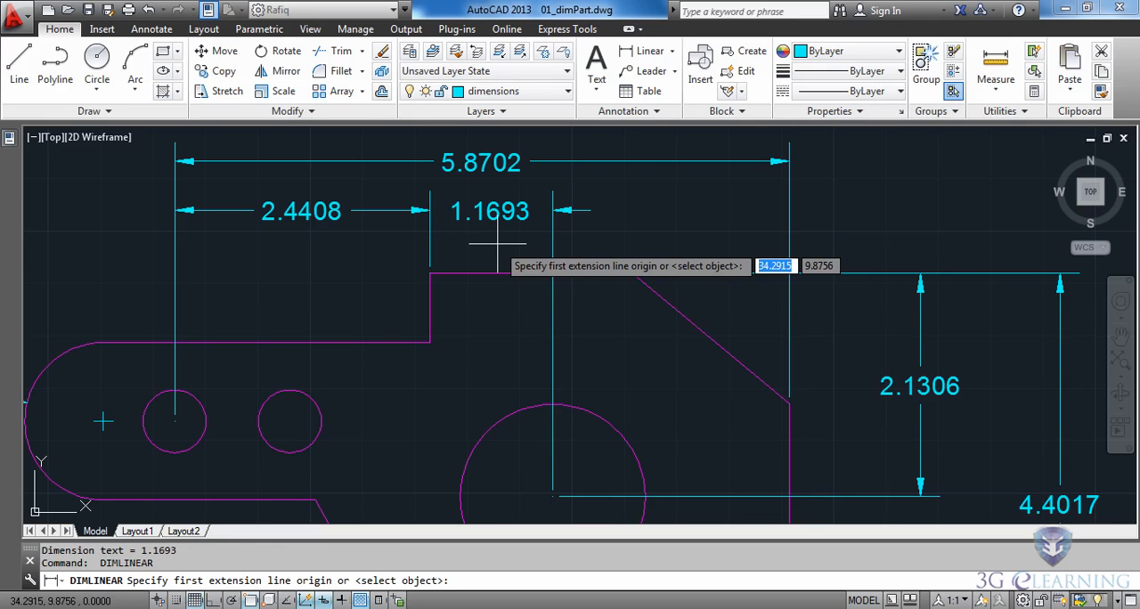
{"action": "left_click", "coordinate": [609, 417]}
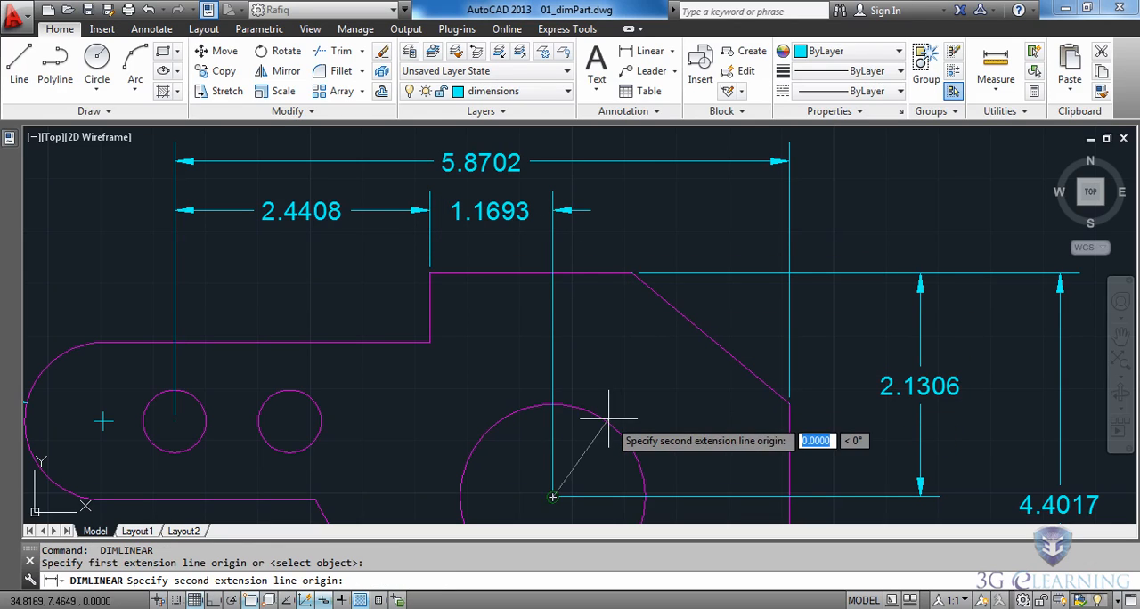
{"action": "left_click", "coordinate": [633, 273]}
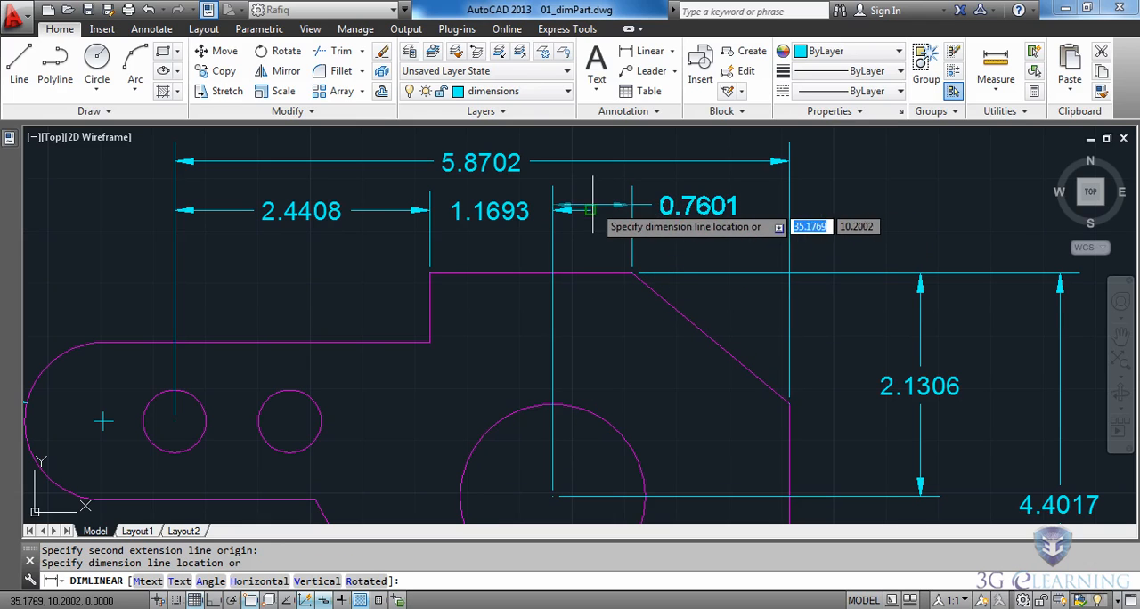
{"action": "left_click", "coordinate": [553, 210]}
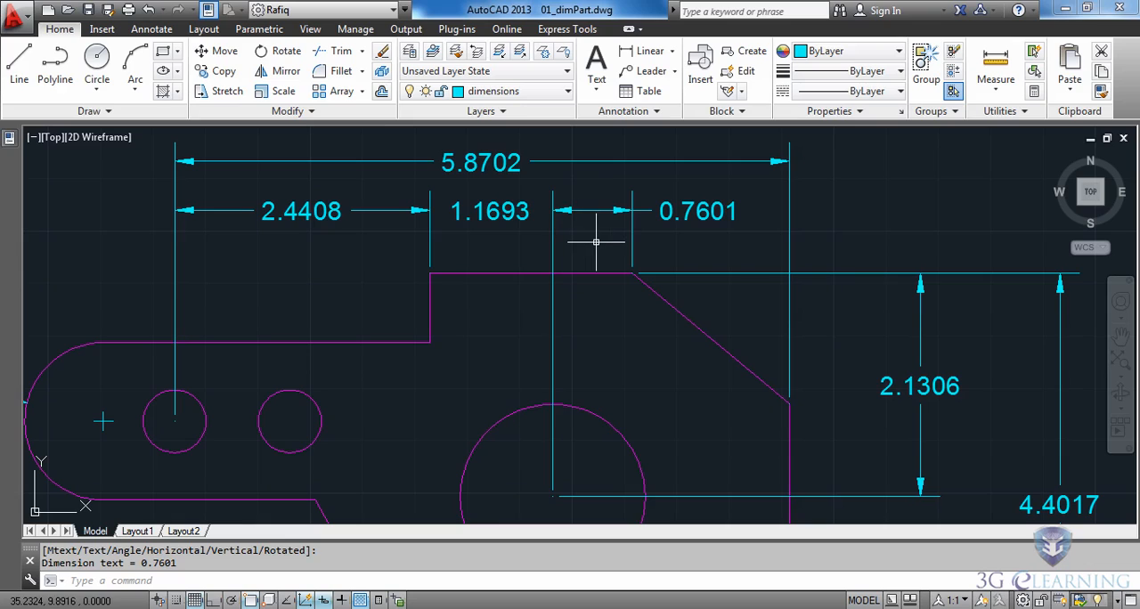
{"action": "key", "text": "Return"}
{"action": "key", "text": "Escape"}
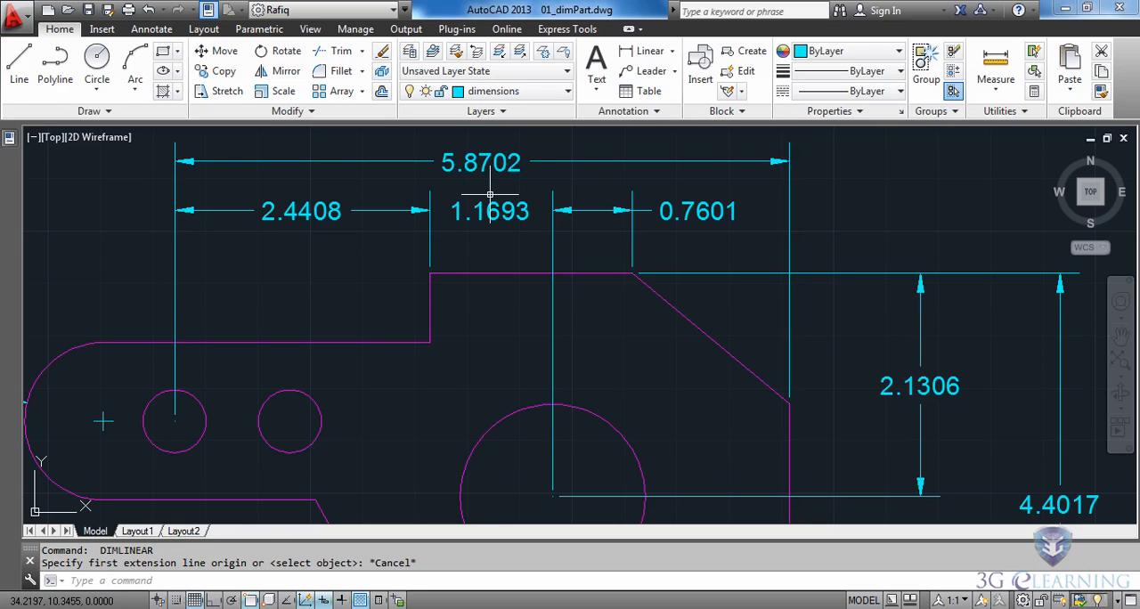
- Add a horizontal linear dimension between the centers of the two small holes, placed above the arm and below the existing horizontal dimensions
{"action": "scroll", "coordinate": [473, 388], "scroll_direction": "down", "scroll_amount": 4}
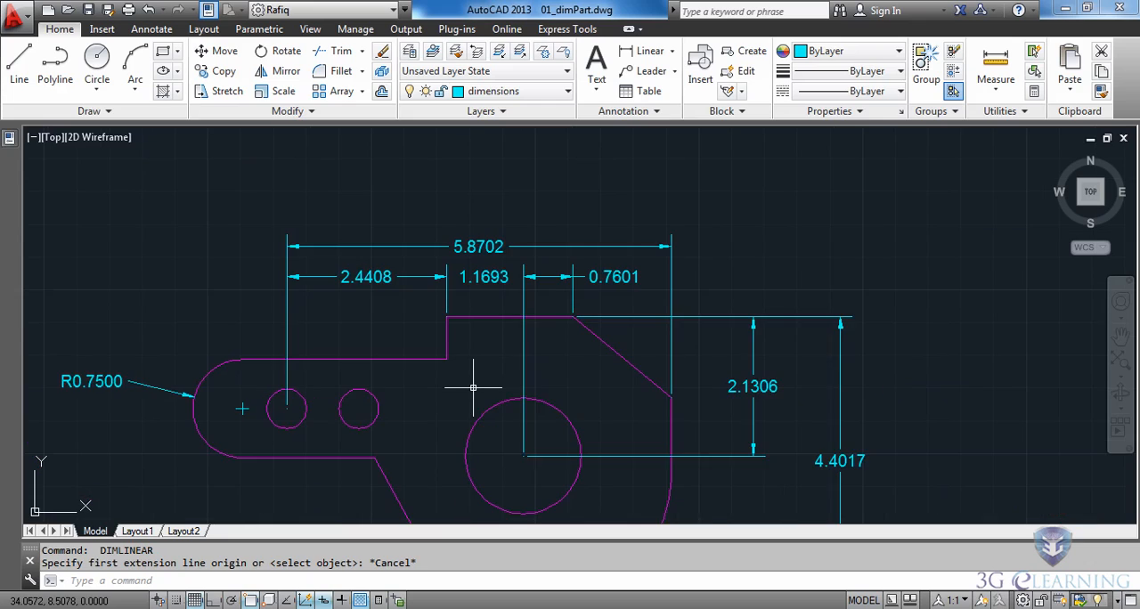
{"action": "middle_click_drag", "start_coordinate": [474, 468], "coordinate": [476, 390]}
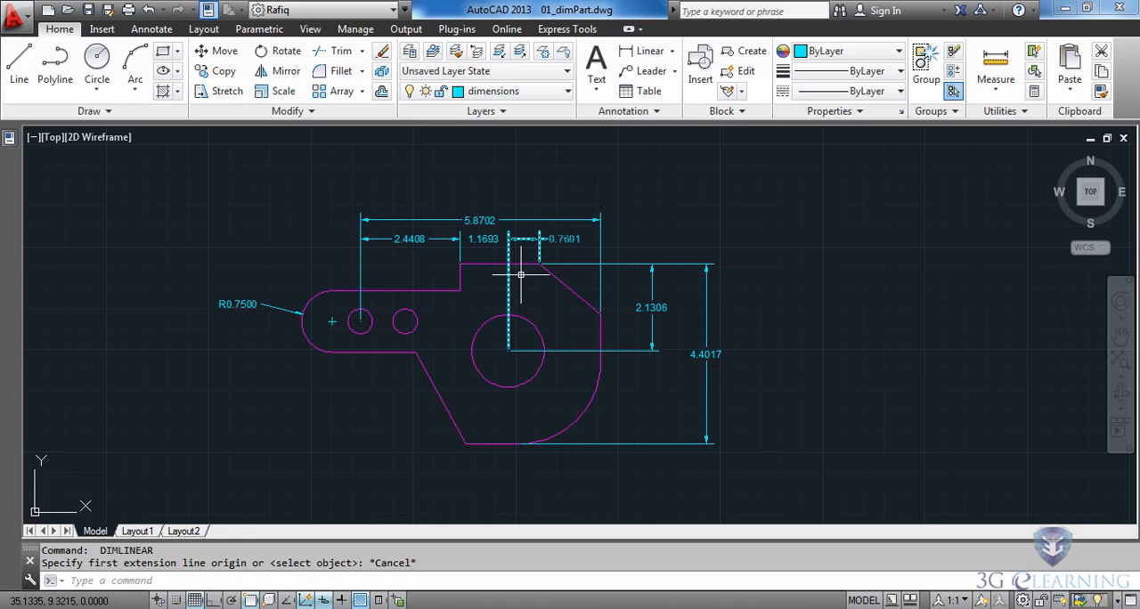
{"action": "left_click", "coordinate": [623, 57]}
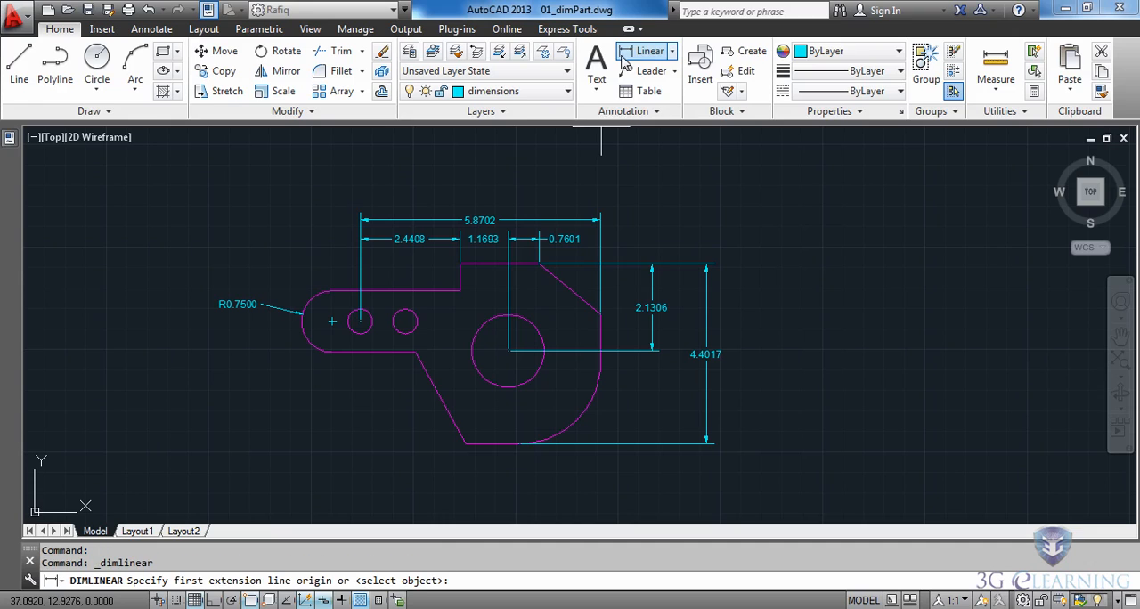
{"action": "left_click", "coordinate": [360, 322]}
{"action": "left_click", "coordinate": [405, 322]}
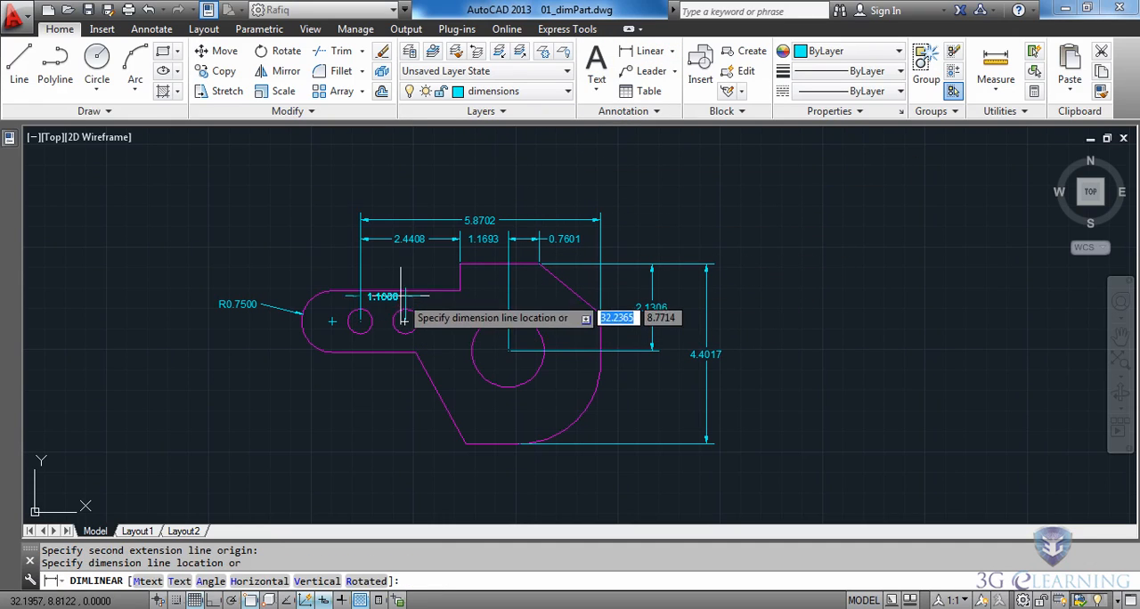
{"action": "left_click", "coordinate": [389, 267]}
- Add a vertical linear dimension to the short edge between the top edge's left corner and the arm, placed just left of that edge
{"action": "scroll", "coordinate": [389, 291], "scroll_direction": "up", "scroll_amount": 2}
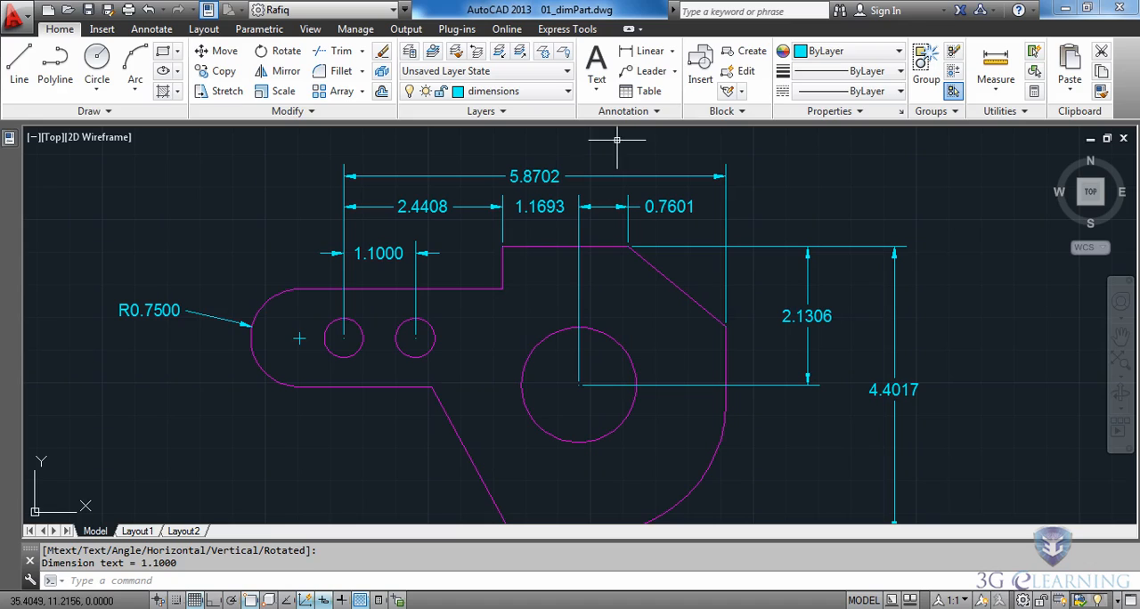
{"action": "left_click", "coordinate": [643, 51]}
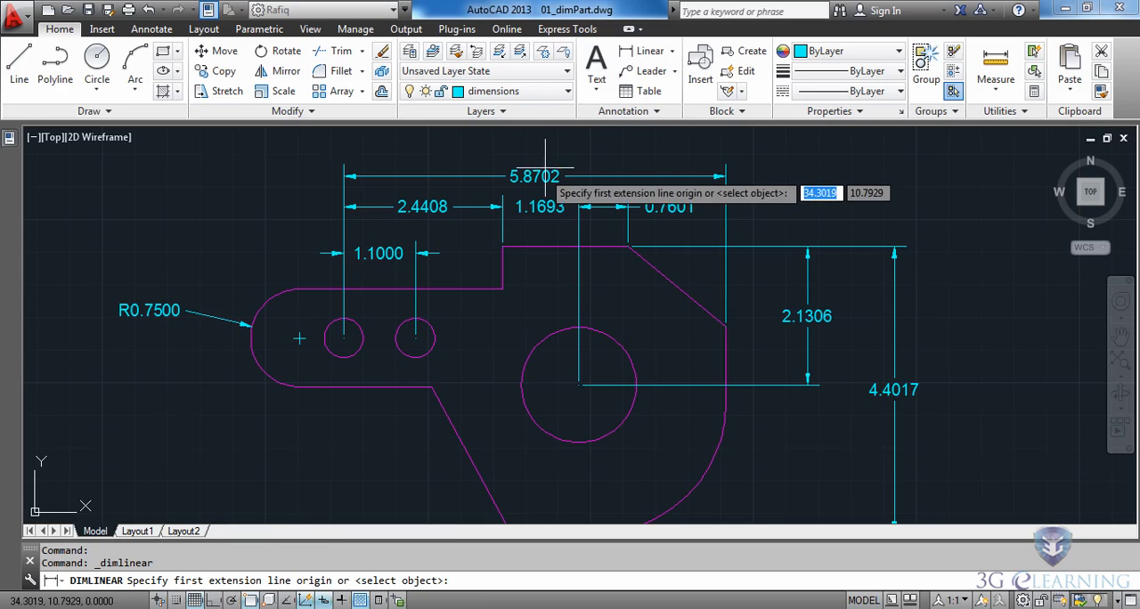
{"action": "left_click", "coordinate": [503, 247]}
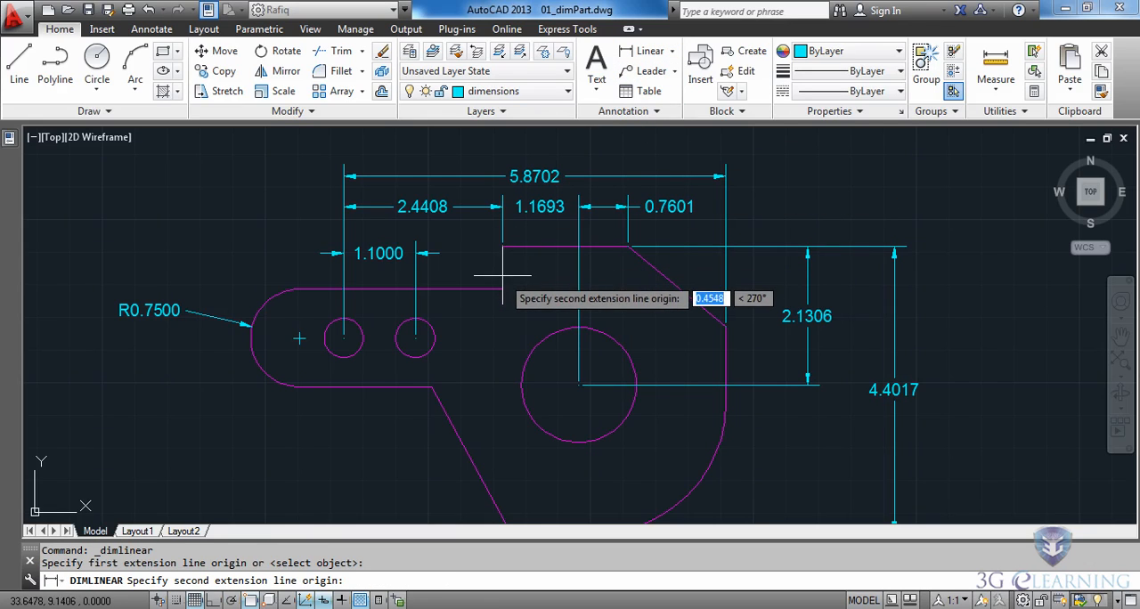
{"action": "left_click", "coordinate": [502, 289]}
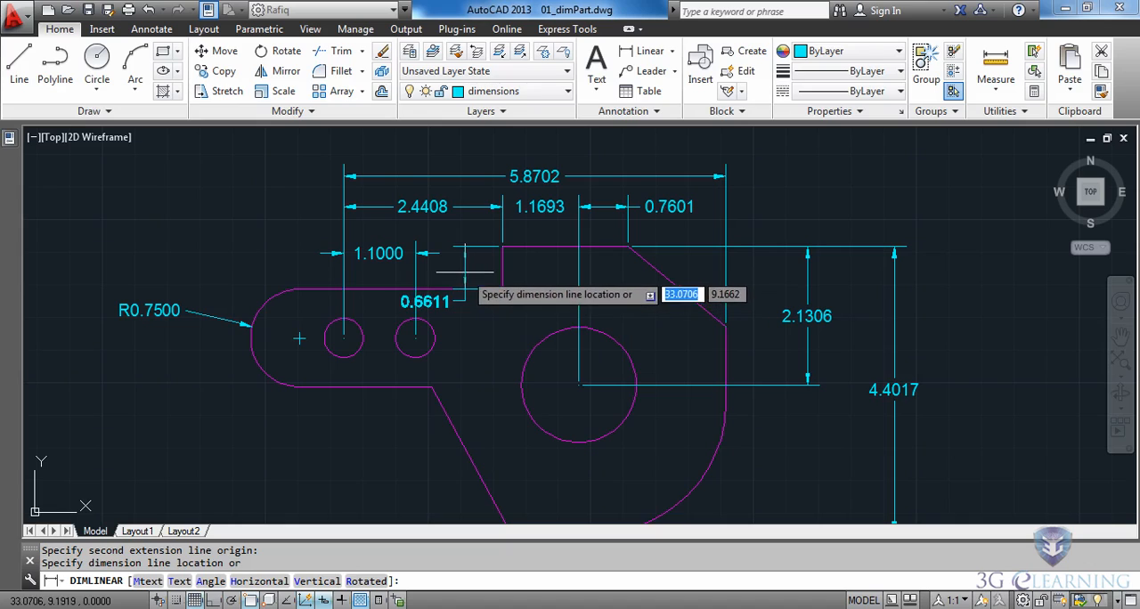
{"action": "left_click", "coordinate": [483, 258]}
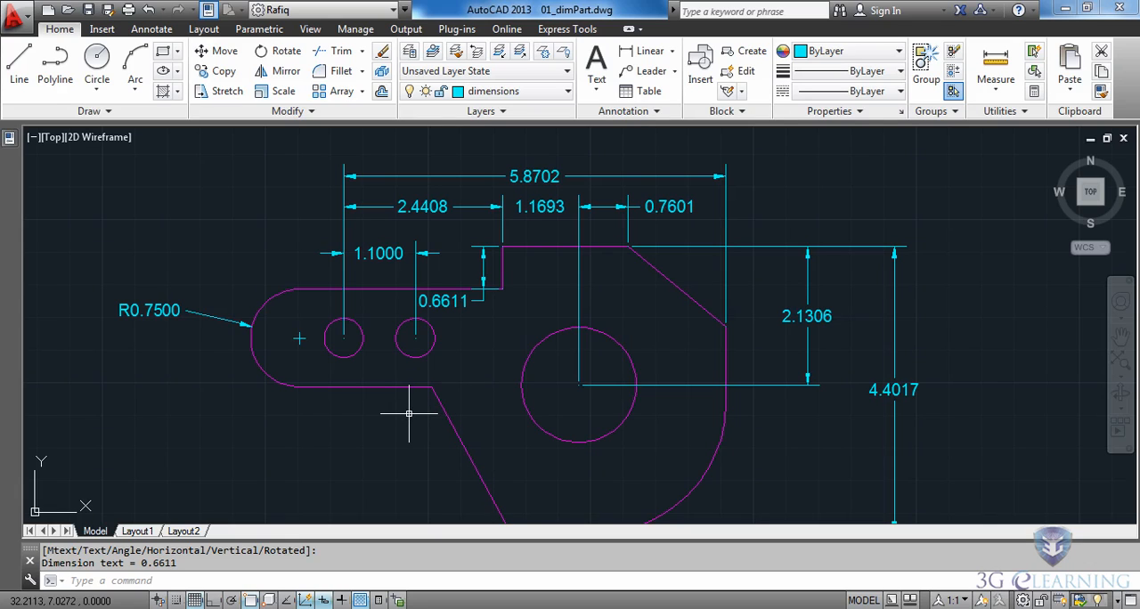
{"action": "key", "text": "Return"}
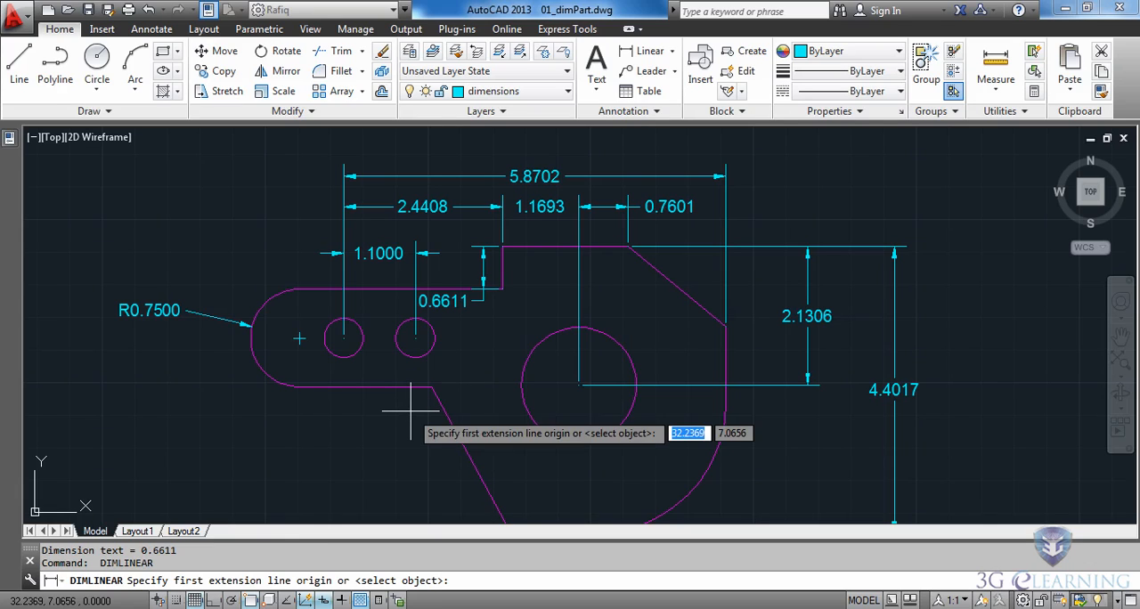
{"action": "left_click", "coordinate": [344, 339]}
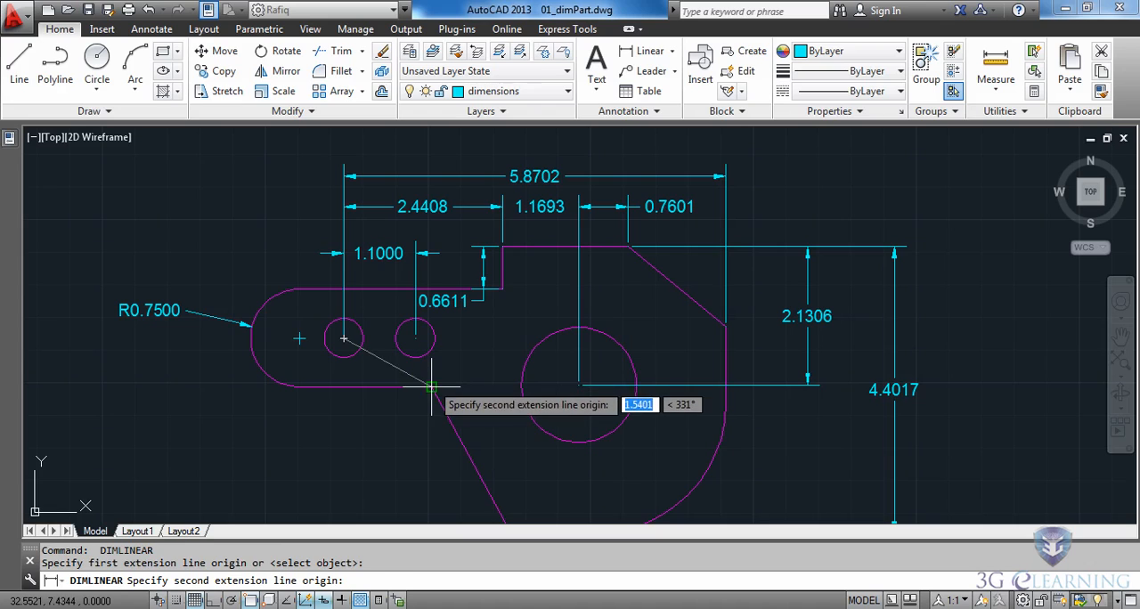
{"action": "left_click", "coordinate": [430, 387]}
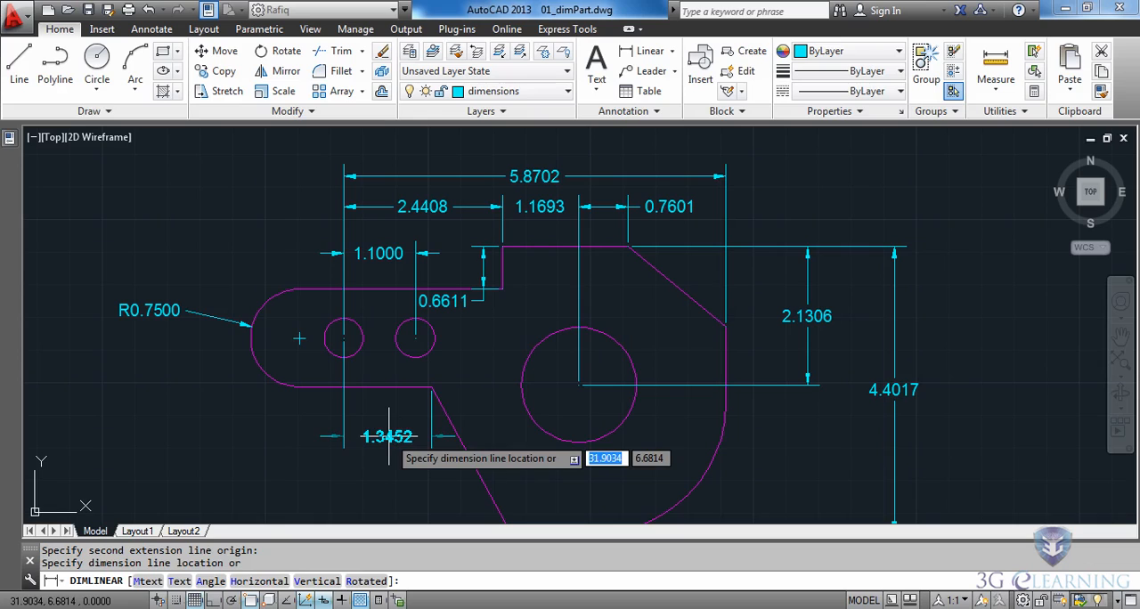
{"action": "key", "text": "Escape"}
- Add a horizontal linear dimension from the corner at the arm's lower edge to the left small hole's center, placed below the arm
{"action": "key", "text": "Return"}
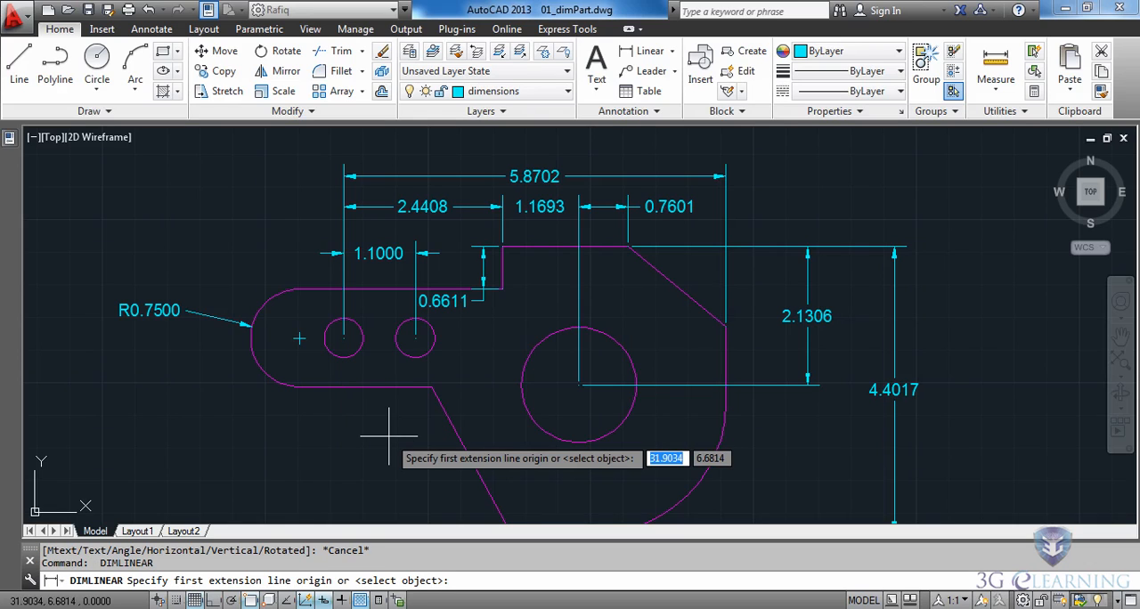
{"action": "left_click", "coordinate": [431, 386]}
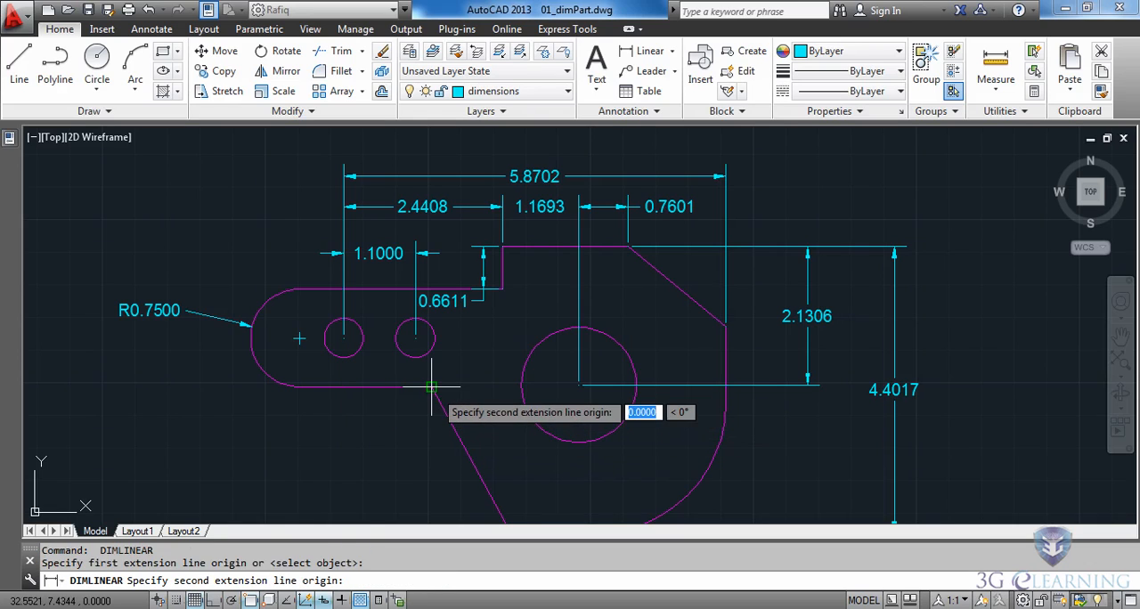
{"action": "left_click", "coordinate": [343, 338]}
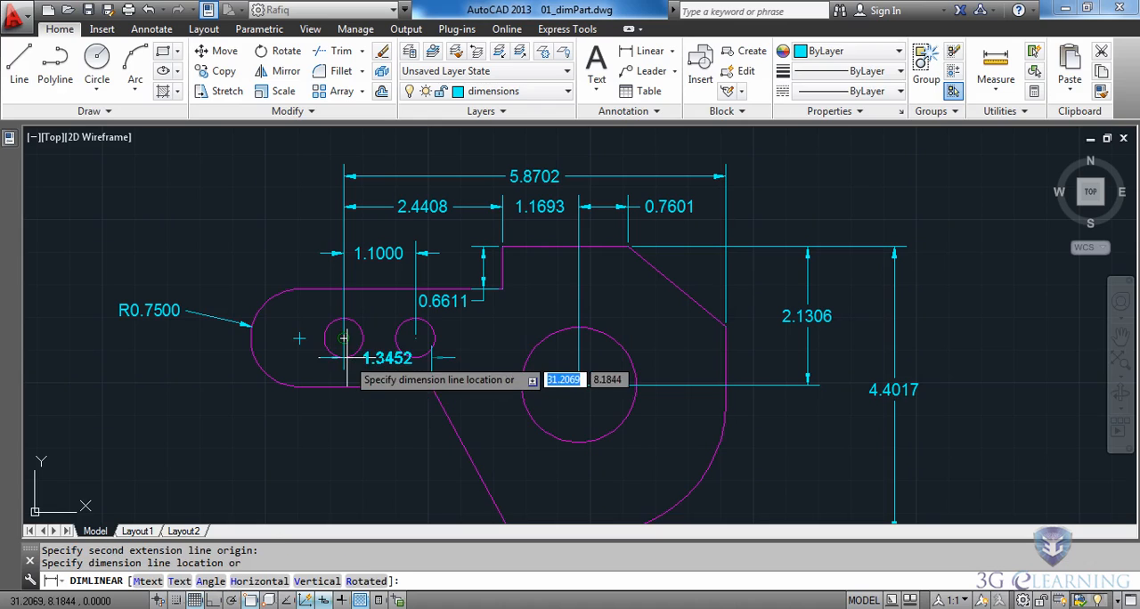
{"action": "left_click", "coordinate": [349, 466]}
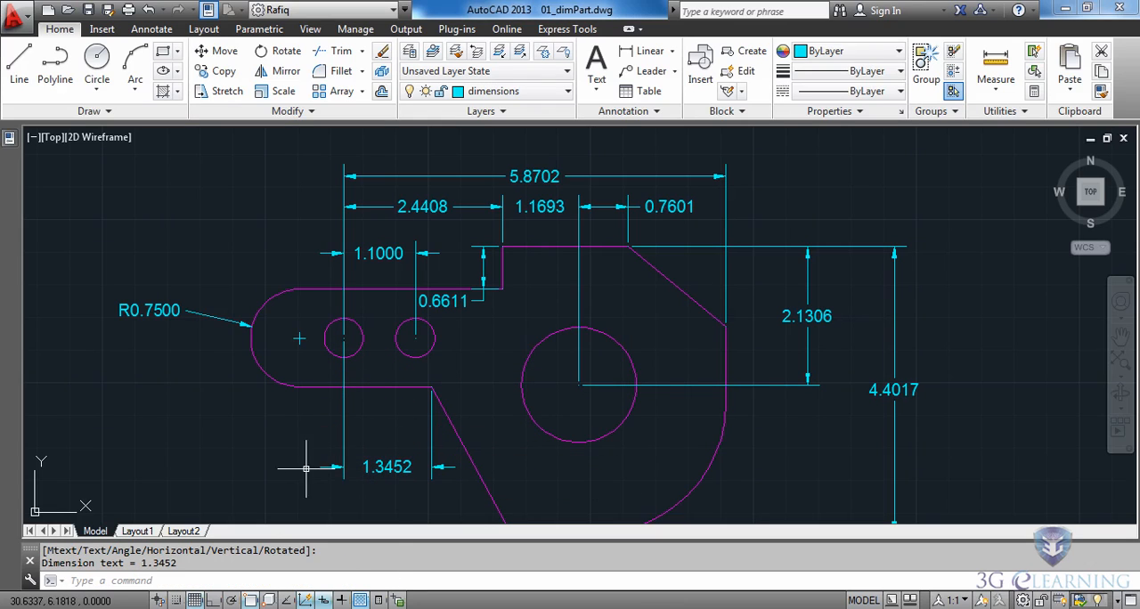
- Add an angular dimension between the lower slanted edge and the arm's lower edge, with its arc inside the part
{"action": "scroll", "coordinate": [367, 499], "scroll_direction": "up", "scroll_amount": 3}
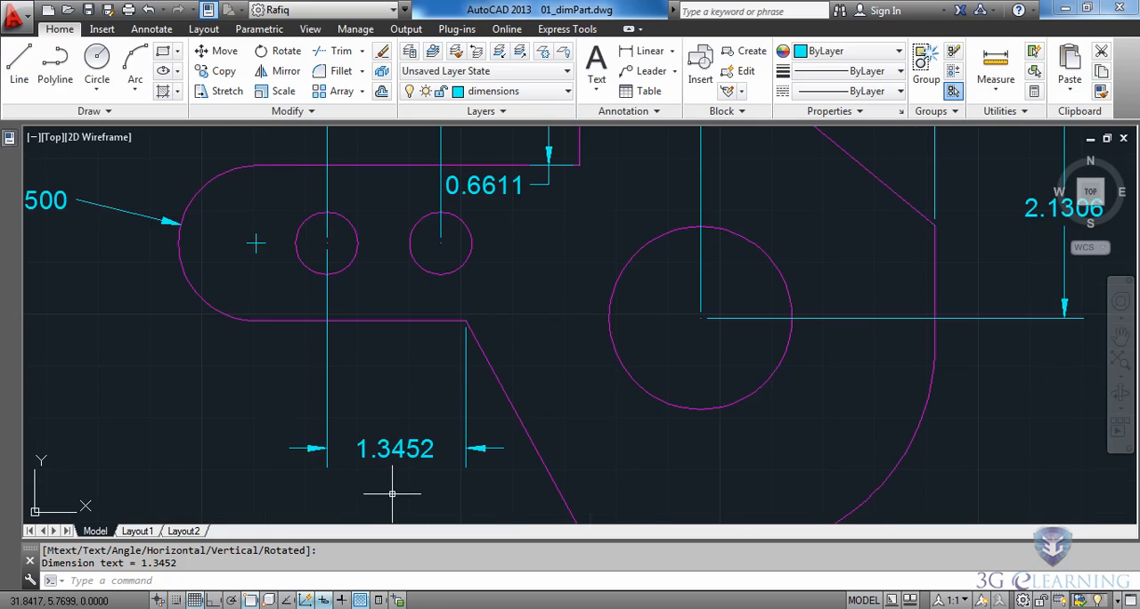
{"action": "left_click", "coordinate": [671, 51]}
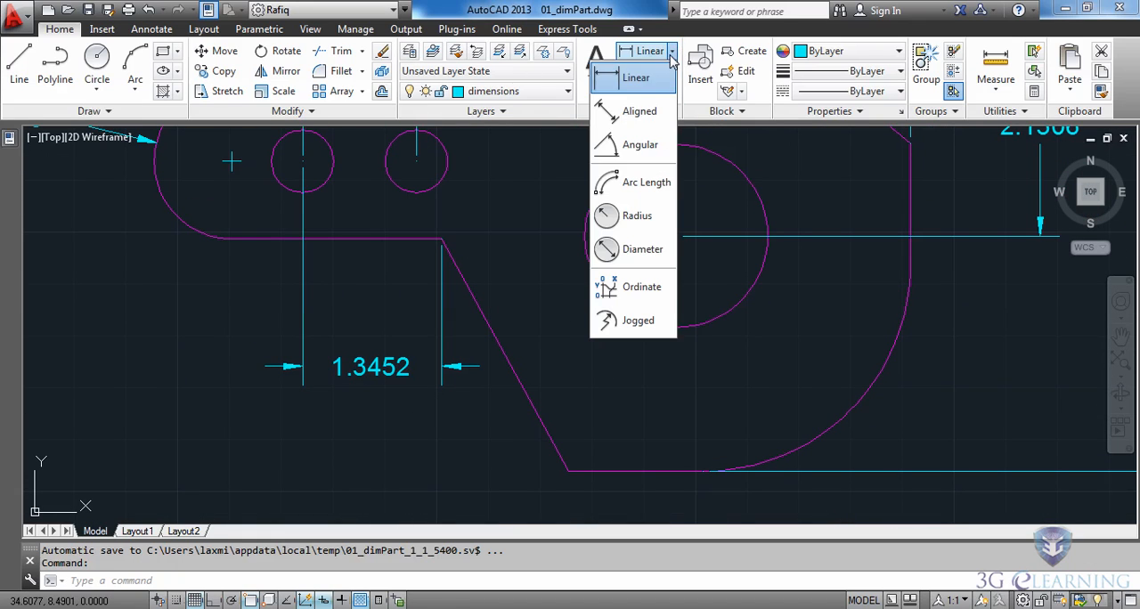
{"action": "left_click", "coordinate": [638, 159]}
{"action": "left_click", "coordinate": [487, 319]}
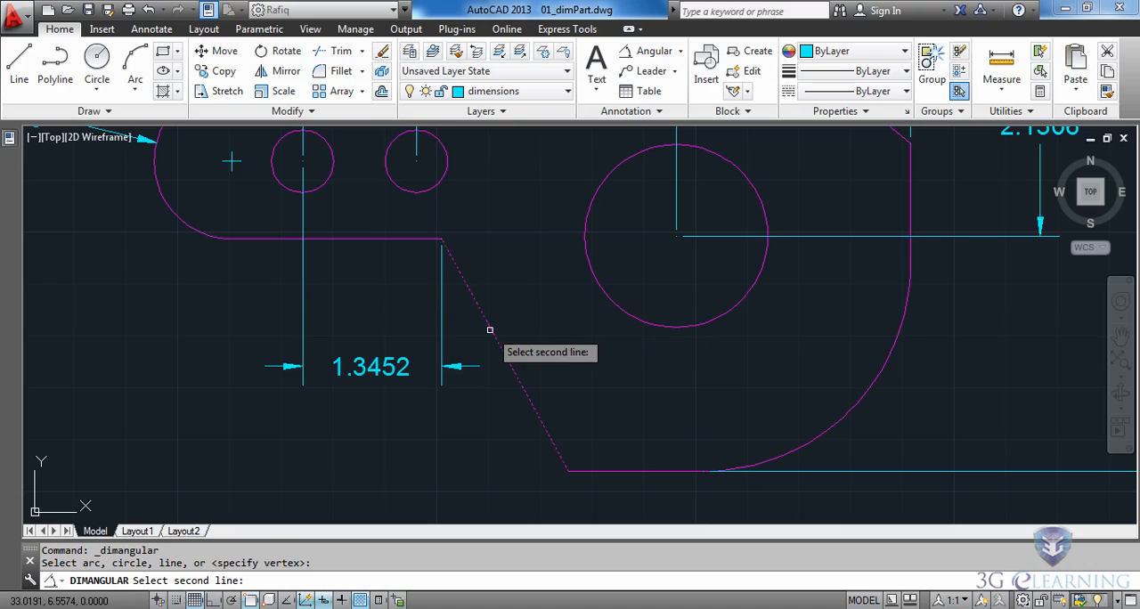
{"action": "left_click", "coordinate": [385, 239]}
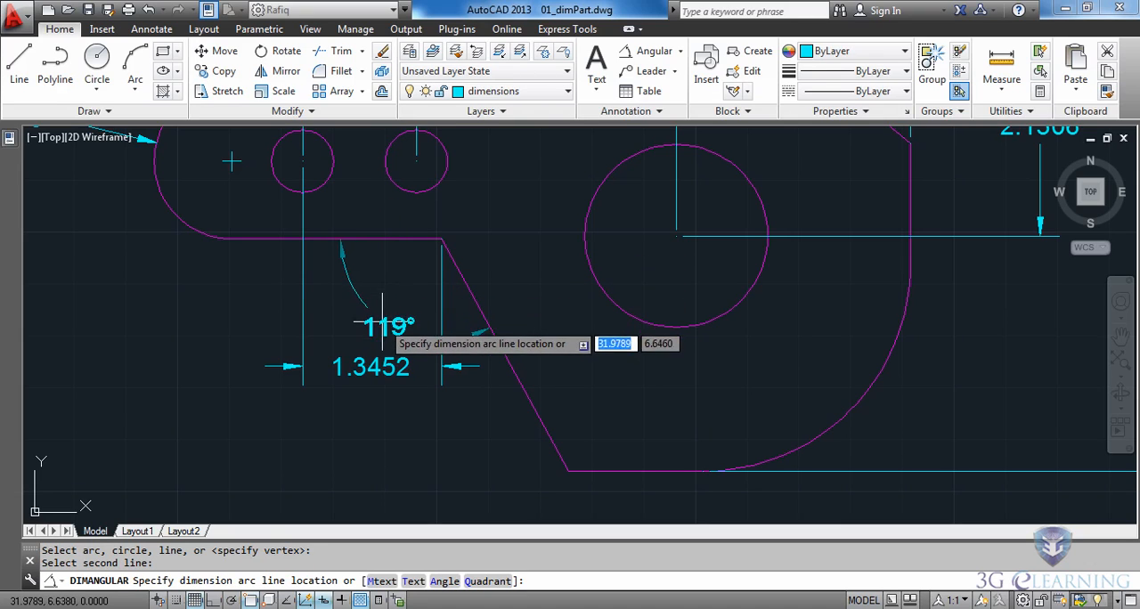
{"action": "left_click", "coordinate": [527, 310]}
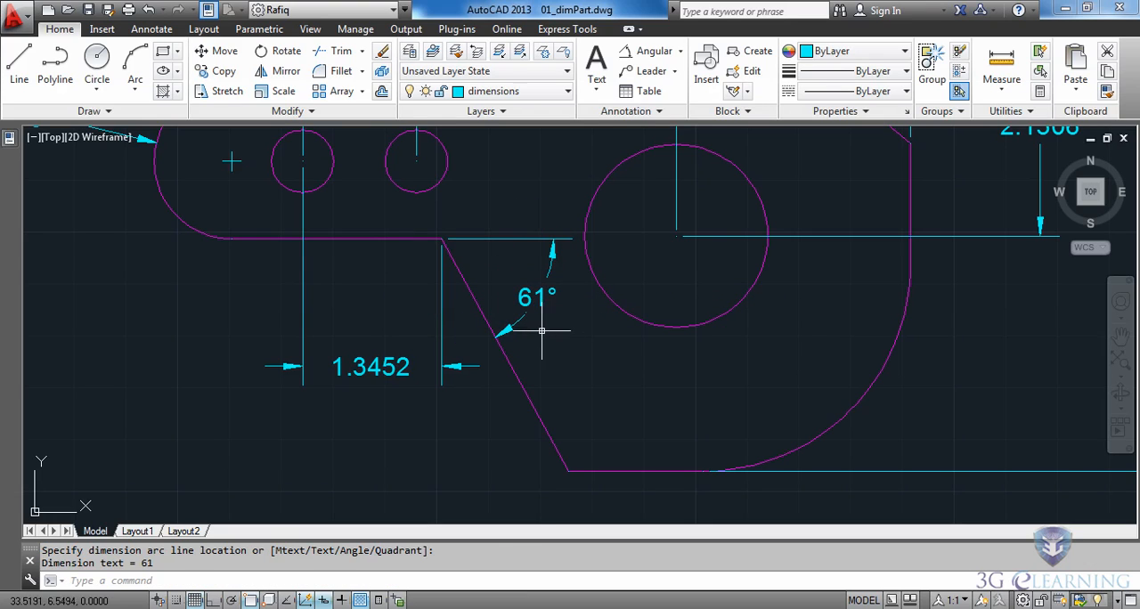
- Add a radius dimension to the large arc at the part's lower right, with its text outside the part
{"action": "scroll", "coordinate": [565, 198], "scroll_direction": "down", "scroll_amount": 4}
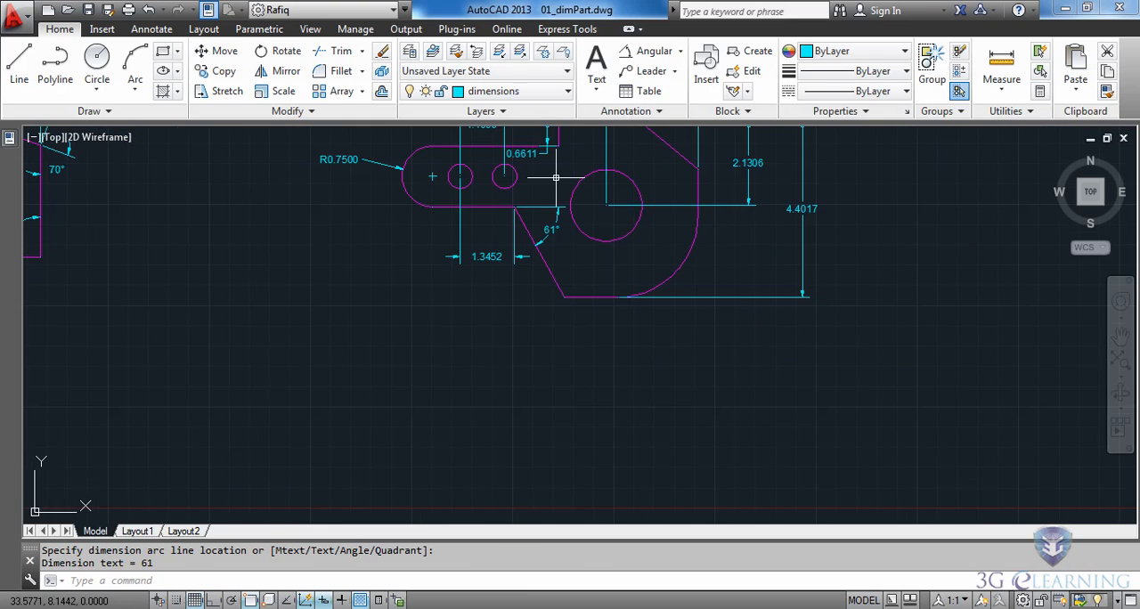
{"action": "middle_click_drag", "start_coordinate": [555, 173], "coordinate": [494, 363]}
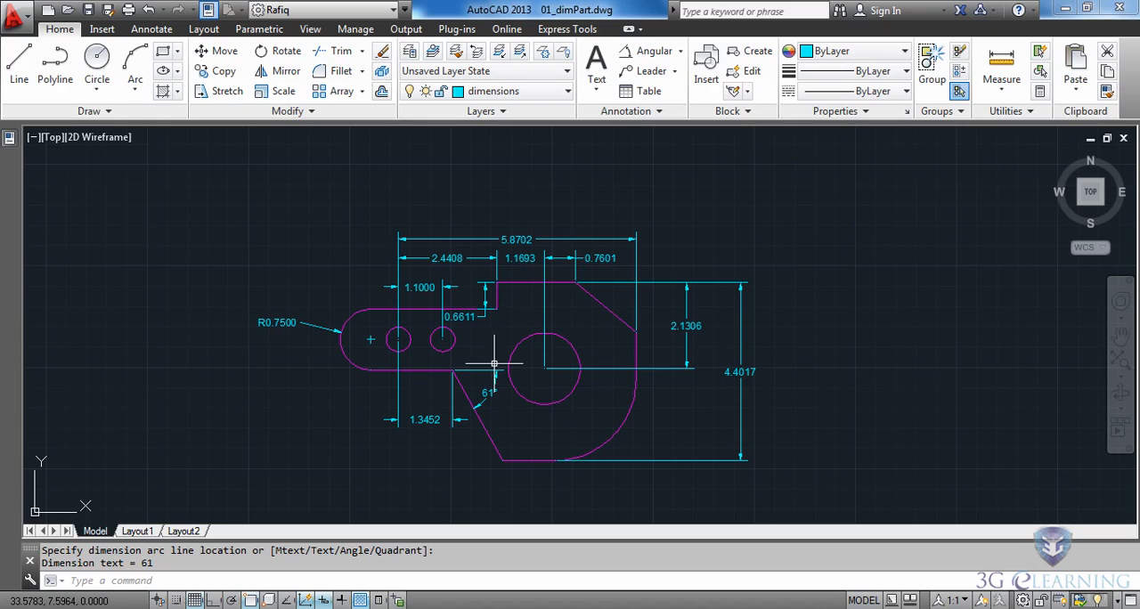
{"action": "left_click", "coordinate": [681, 51]}
{"action": "left_click", "coordinate": [645, 218]}
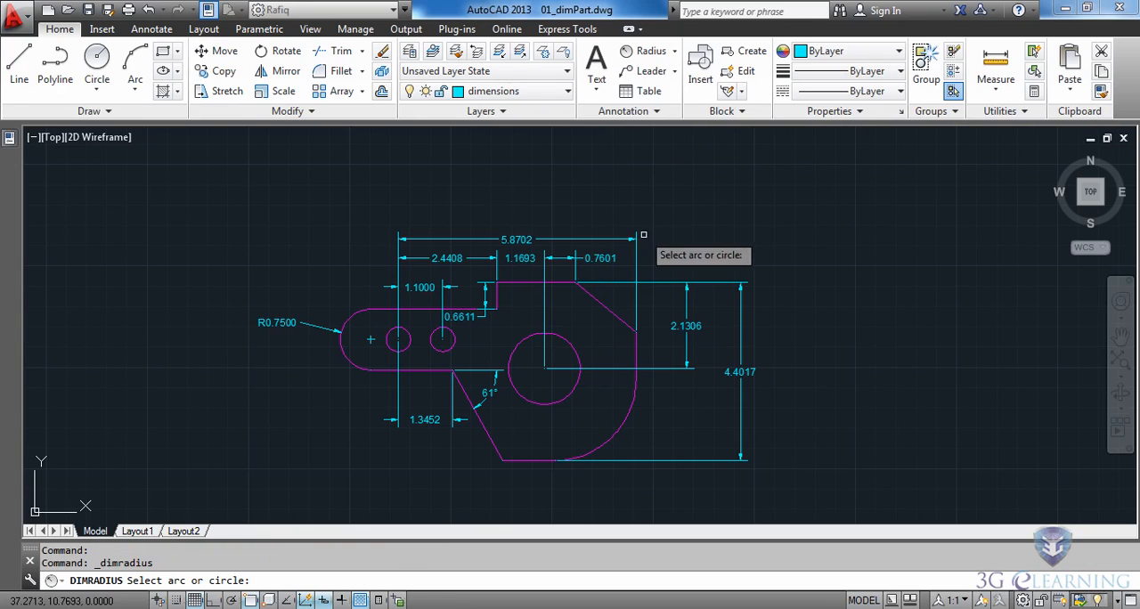
{"action": "left_click", "coordinate": [606, 439]}
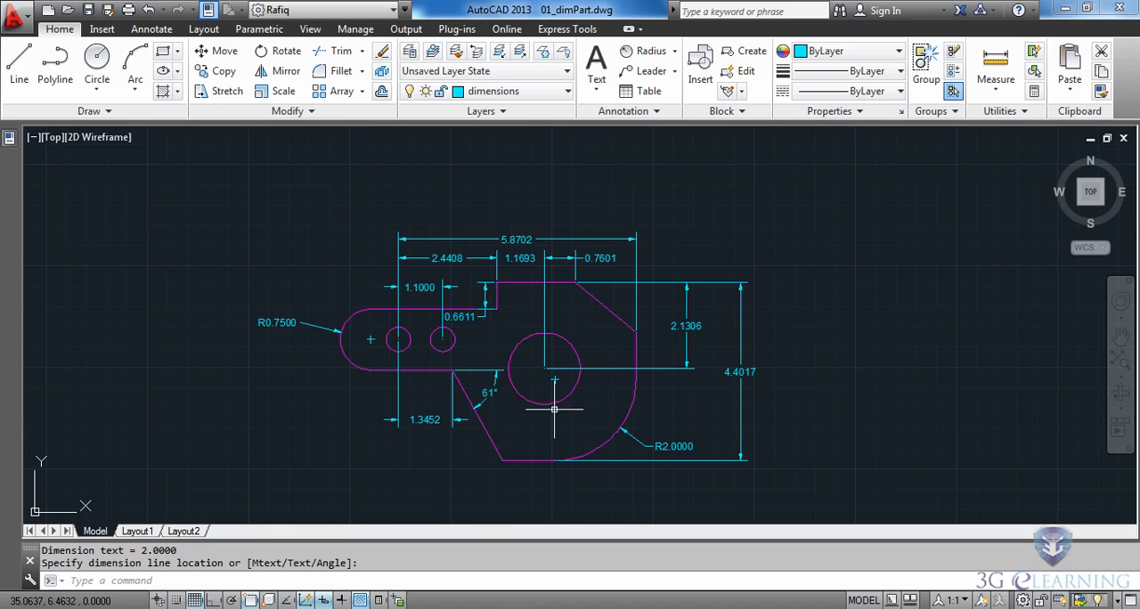
- Add a diameter dimension to the large circle, with its text below the circle inside the part
{"action": "left_click", "coordinate": [674, 51]}
{"action": "left_click", "coordinate": [637, 255]}
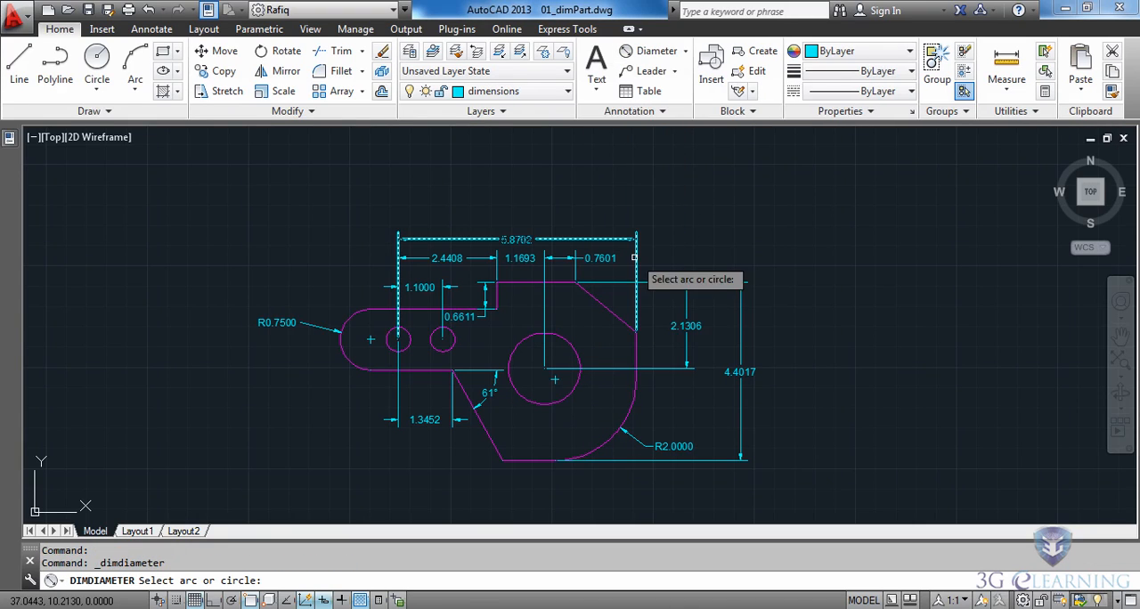
{"action": "left_click", "coordinate": [572, 390]}
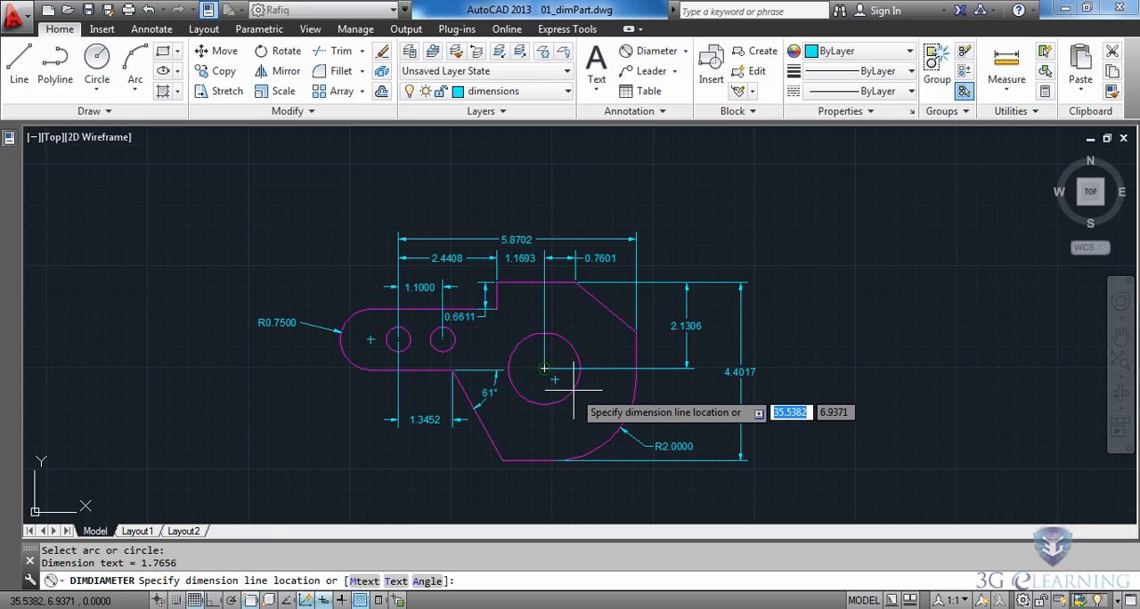
{"action": "left_click", "coordinate": [549, 436]}
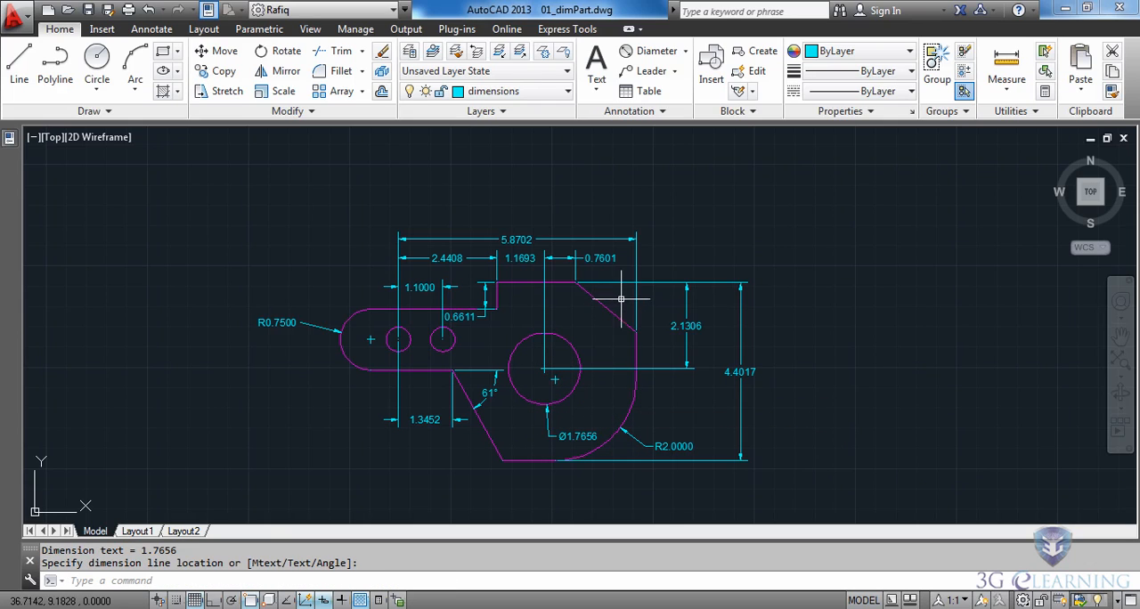
- Add an angular dimension between the upper-right slanted edge and the top edge, with its text outside the part beside the slanted edge
{"action": "scroll", "coordinate": [621, 298], "scroll_direction": "up", "scroll_amount": 5}
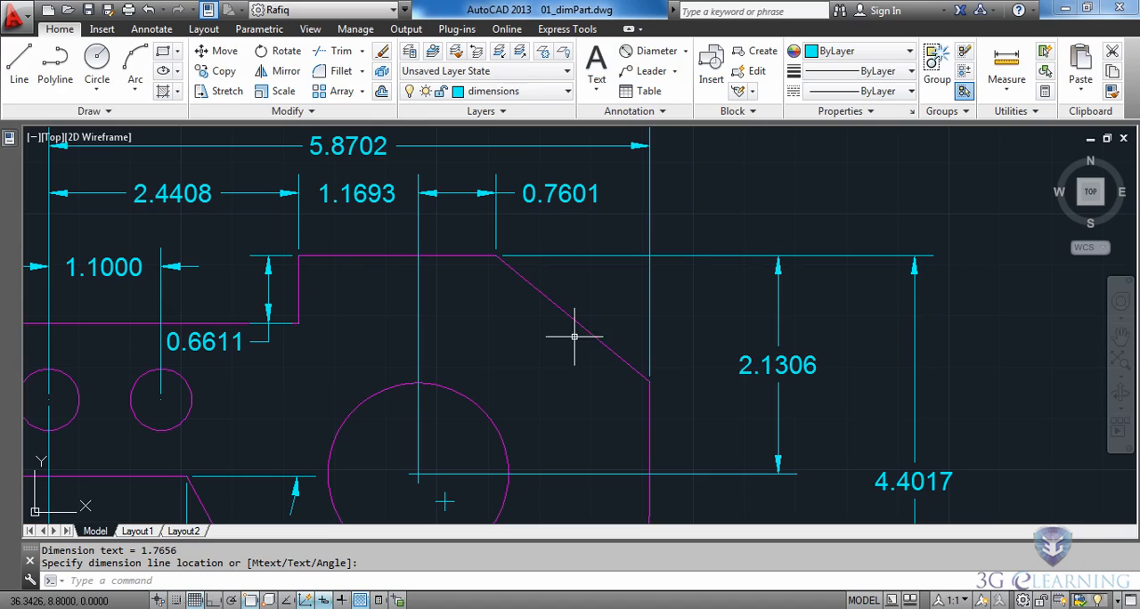
{"action": "left_click", "coordinate": [685, 51]}
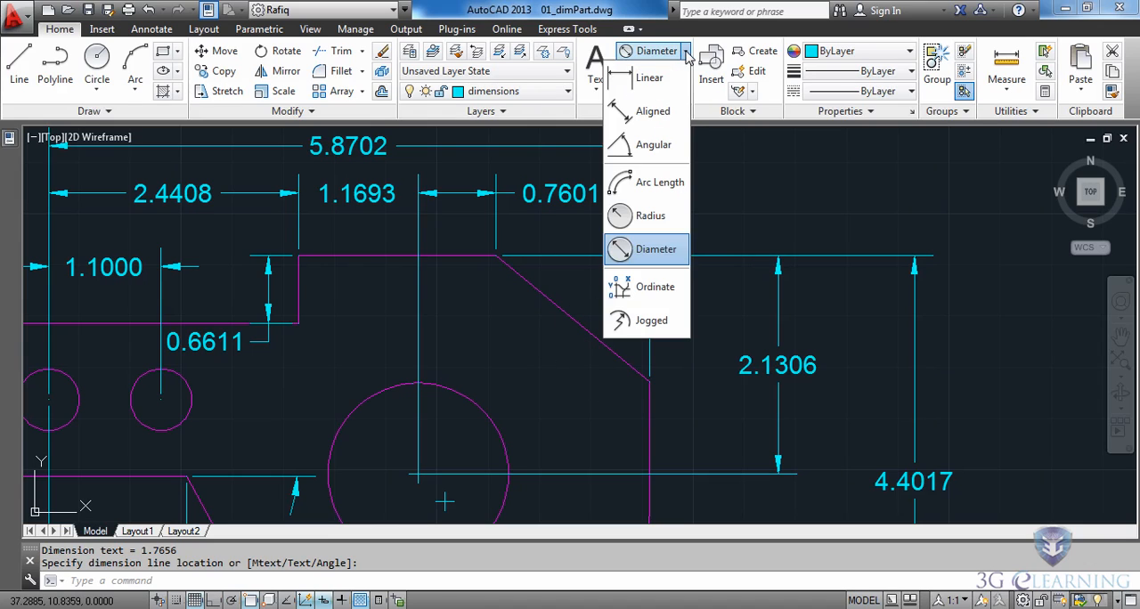
{"action": "left_click", "coordinate": [647, 152]}
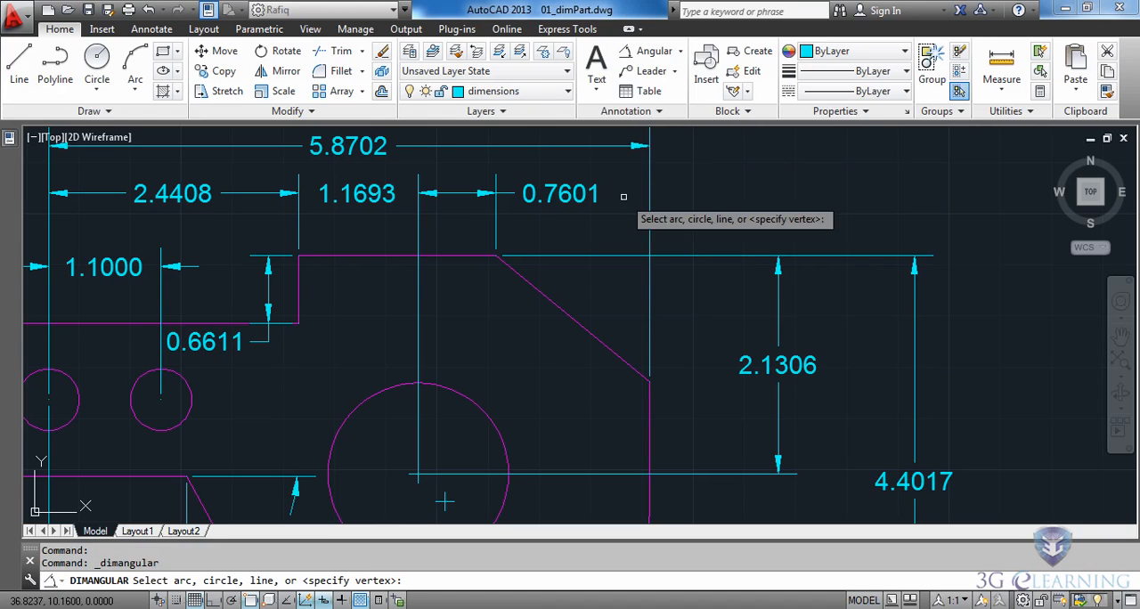
{"action": "left_click", "coordinate": [551, 303]}
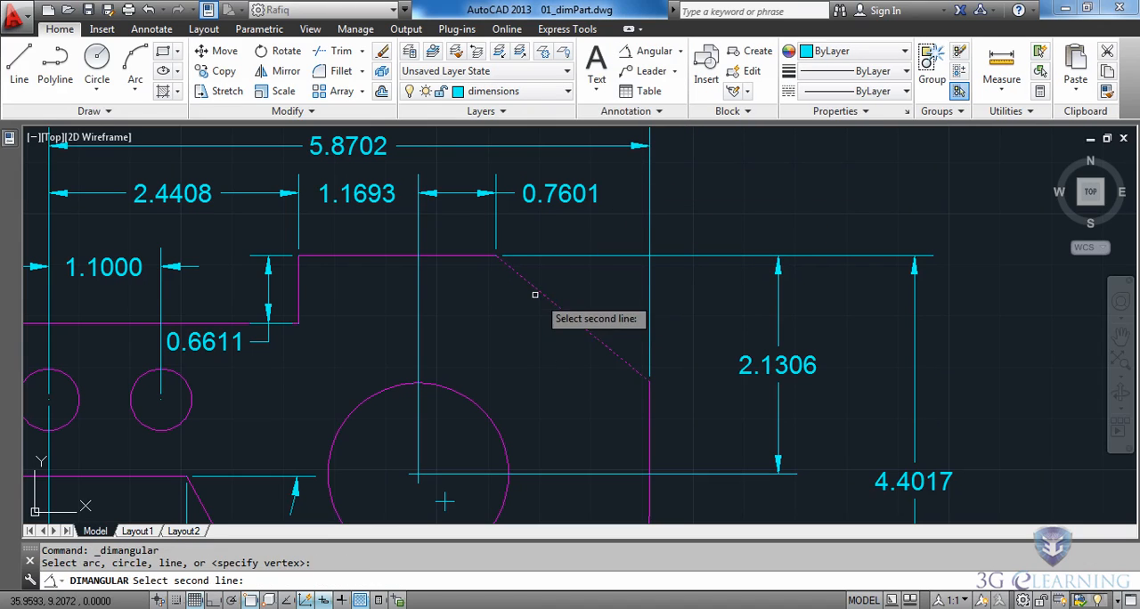
{"action": "left_click", "coordinate": [474, 255]}
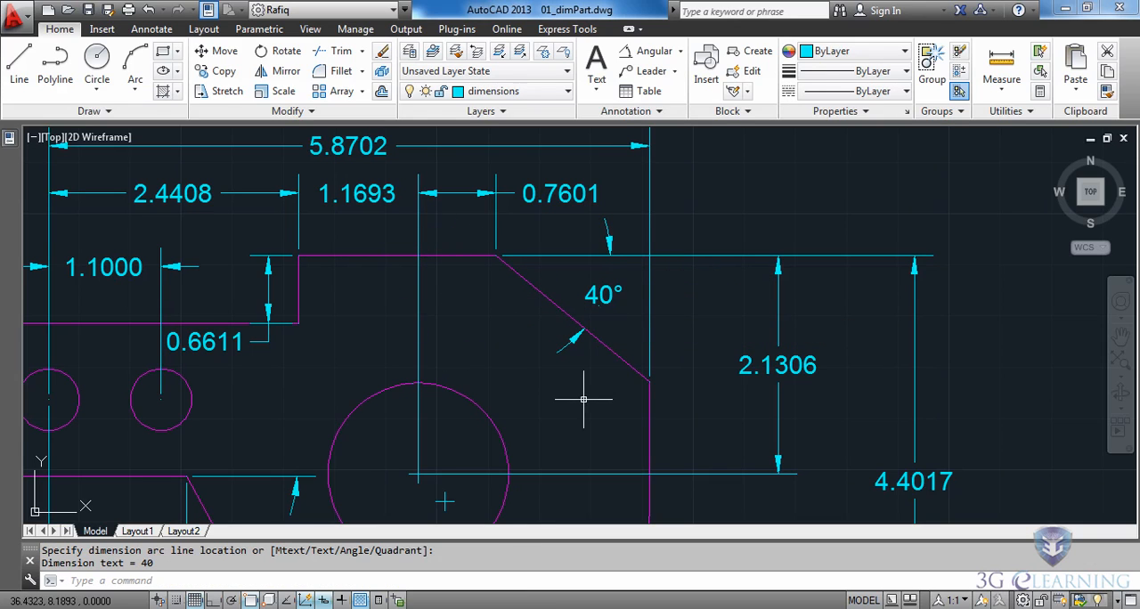
{"action": "scroll", "coordinate": [532, 459], "scroll_direction": "down", "scroll_amount": 4}
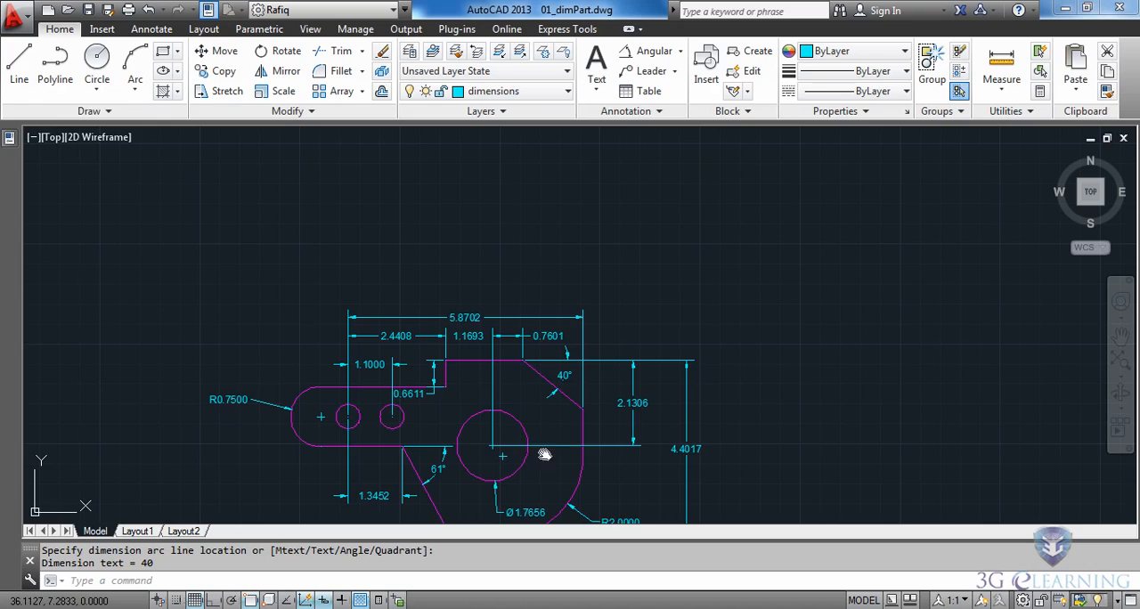
{"action": "mouse_move", "coordinate": [544, 453]}
{"action": "middle_mouse_down"}
{"action": "mouse_move", "coordinate": [547, 334]}
{"action": "mouse_move", "coordinate": [539, 351]}
{"action": "middle_mouse_up"}
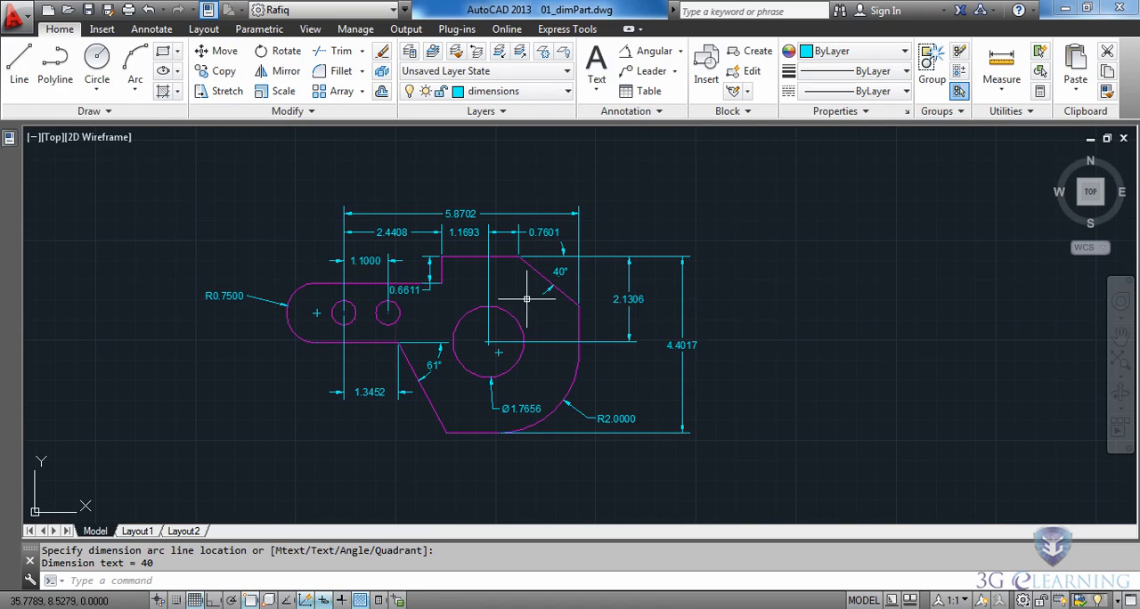
- Add a diameter dimension to the arm's left small hole, with its text outside the part below the rounded end
{"action": "left_click", "coordinate": [681, 52]}
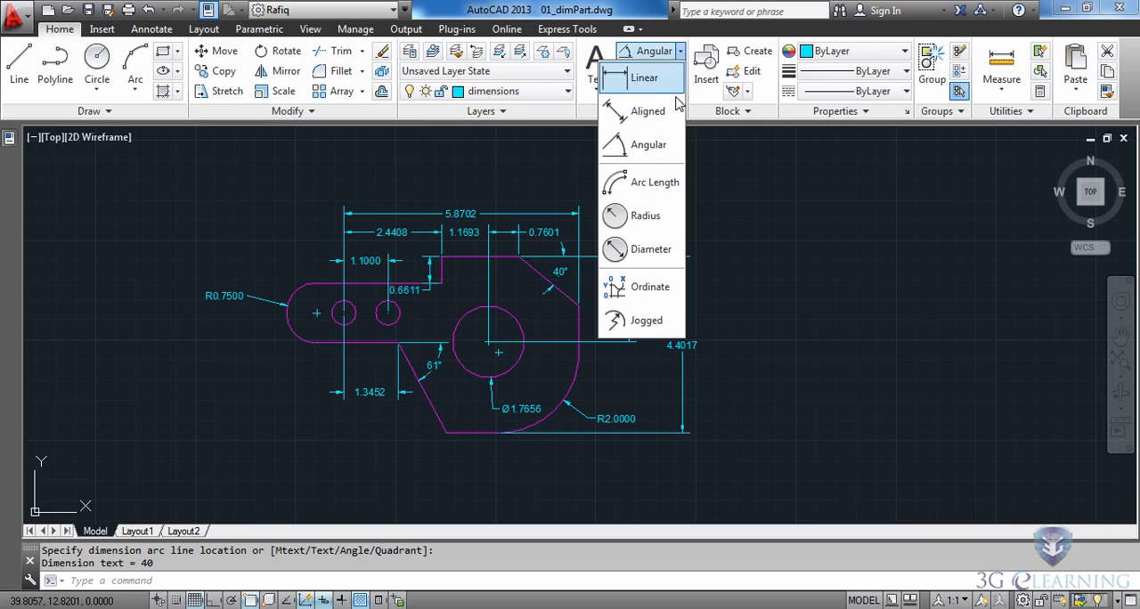
{"action": "left_click", "coordinate": [626, 249]}
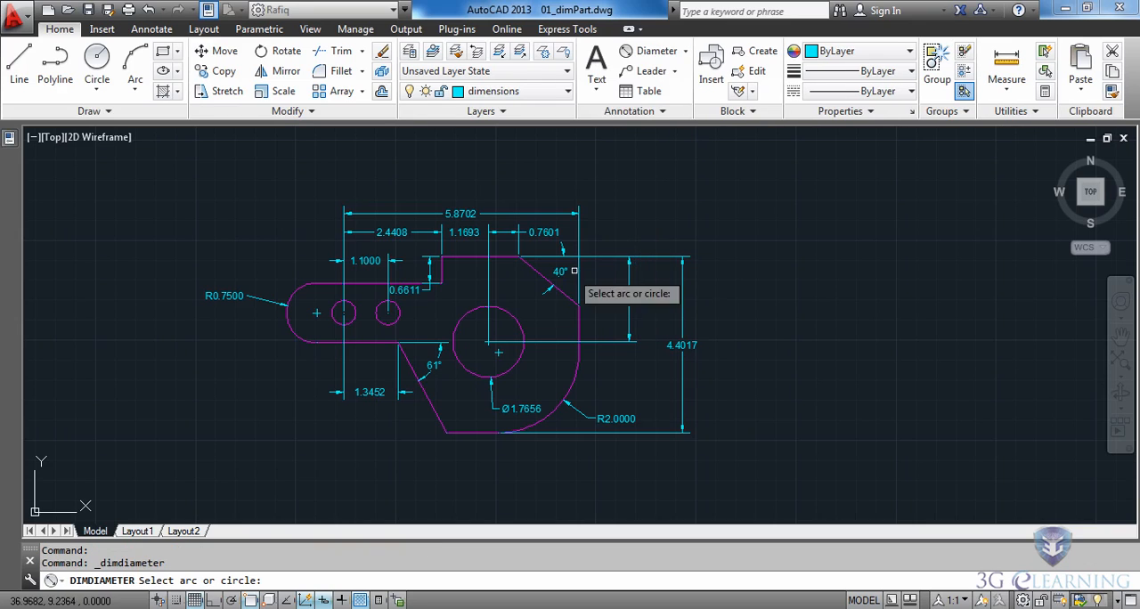
{"action": "left_click", "coordinate": [337, 322]}
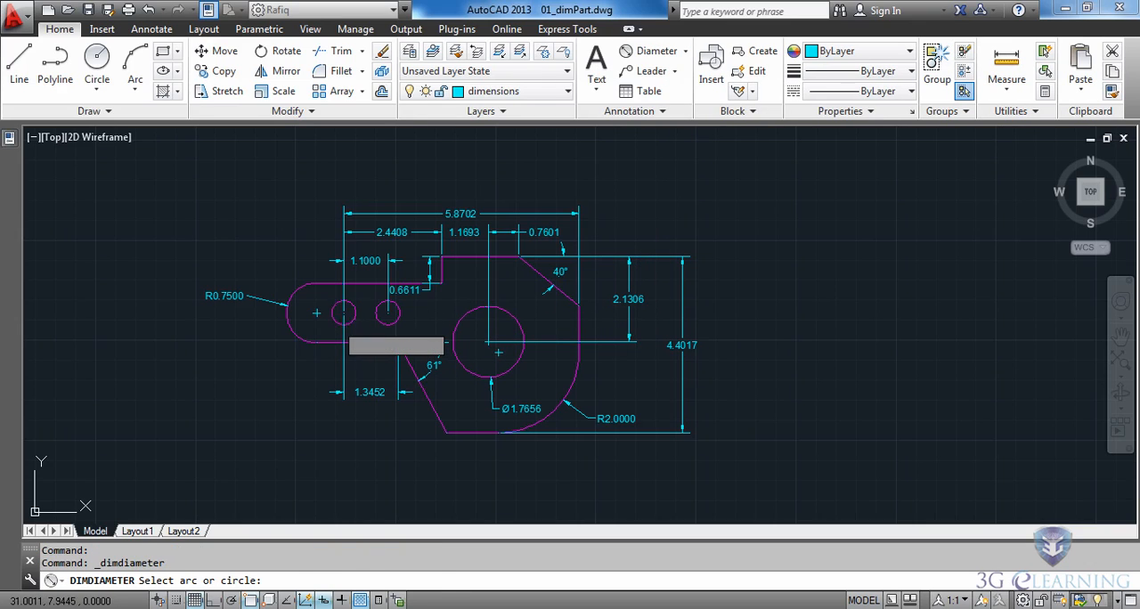
{"action": "left_click", "coordinate": [269, 356]}
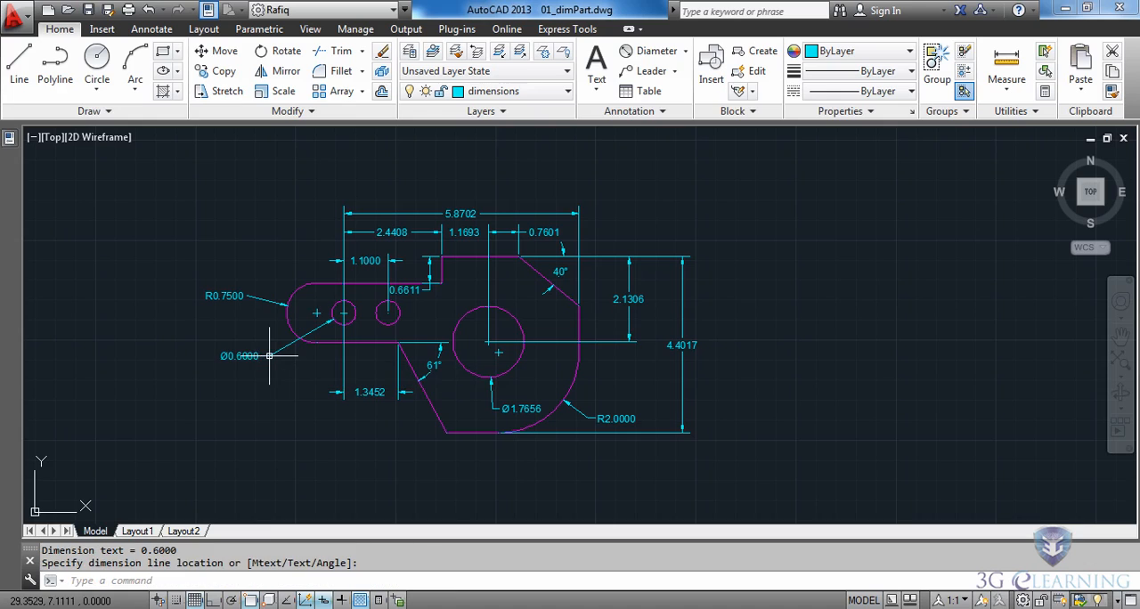
- Add a second line reading "2 HOLES" below the value in the small hole's diameter dimension text
{"action": "scroll", "coordinate": [331, 332], "scroll_direction": "up", "scroll_amount": 4}
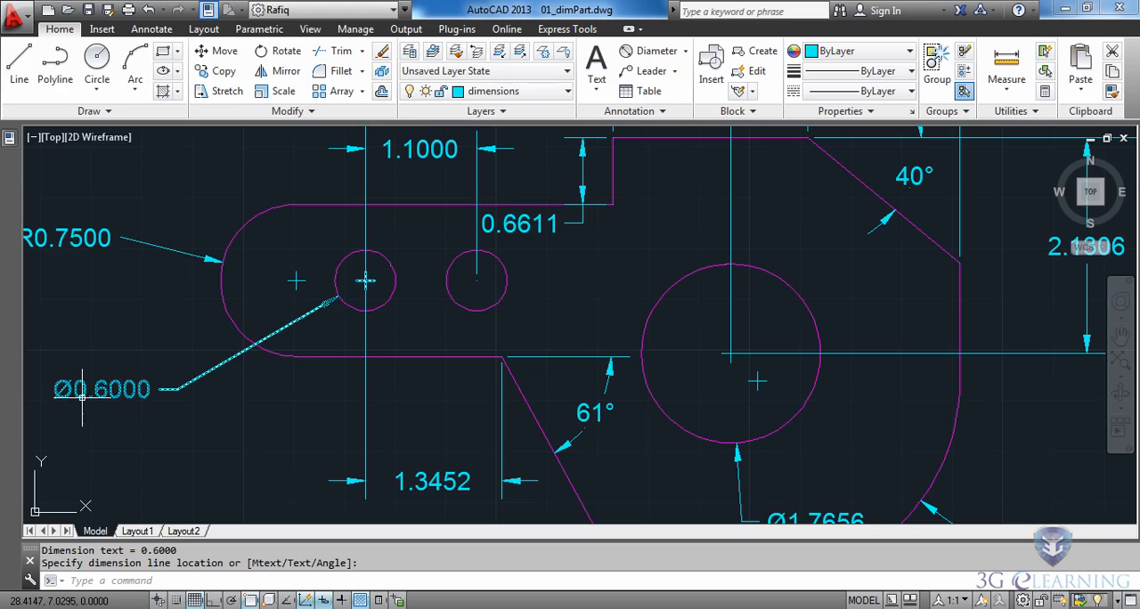
{"action": "double_click", "coordinate": [121, 392]}
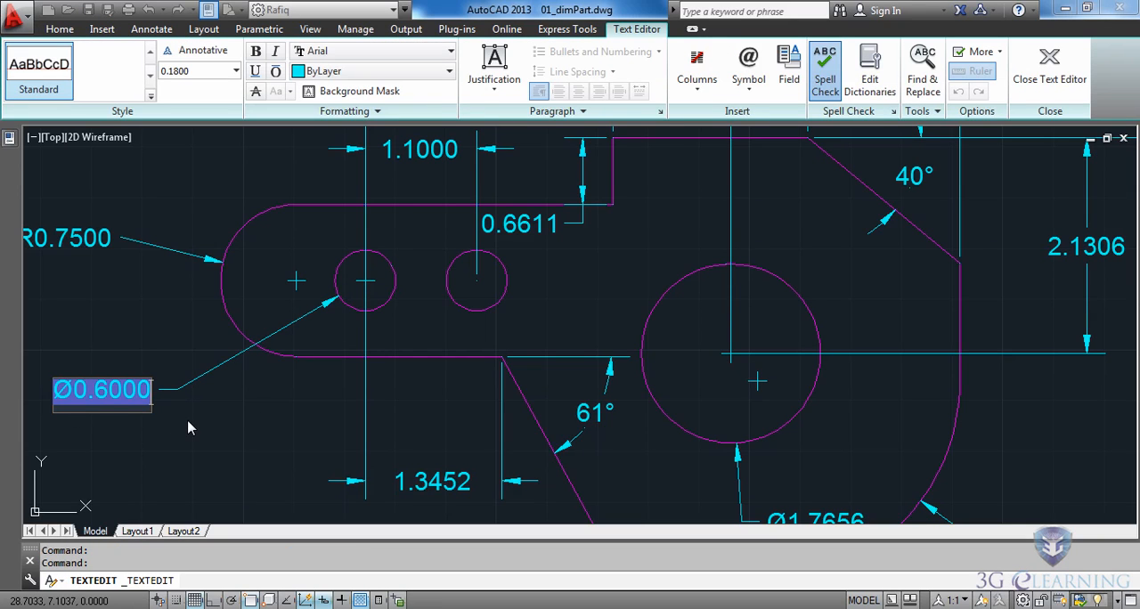
{"action": "key", "text": "End"}
{"action": "key", "text": "Return"}
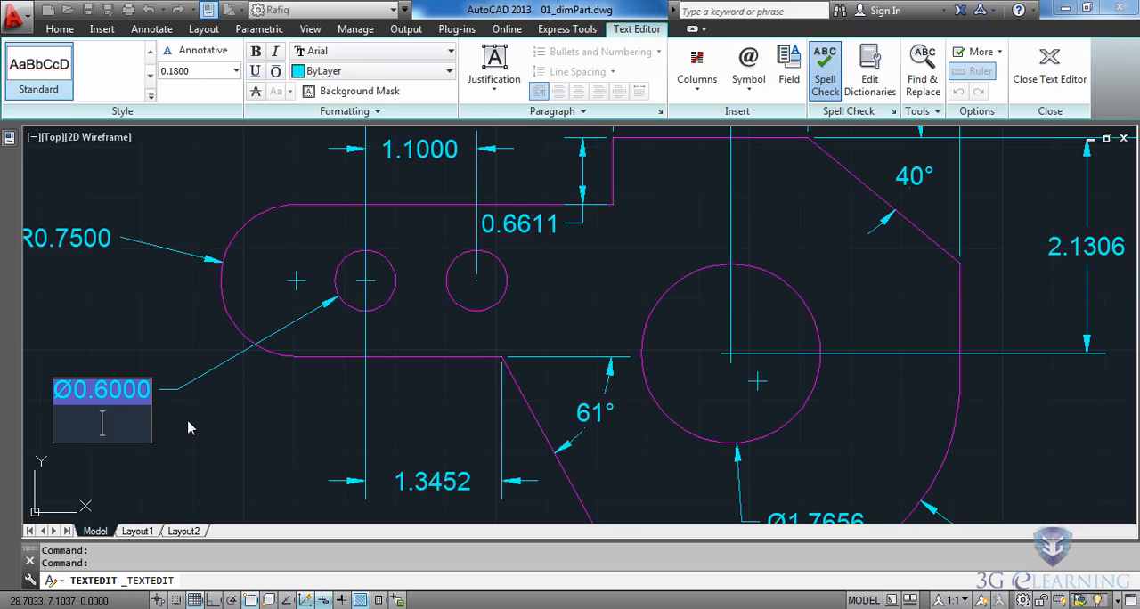
{"action": "type", "text": "2"}
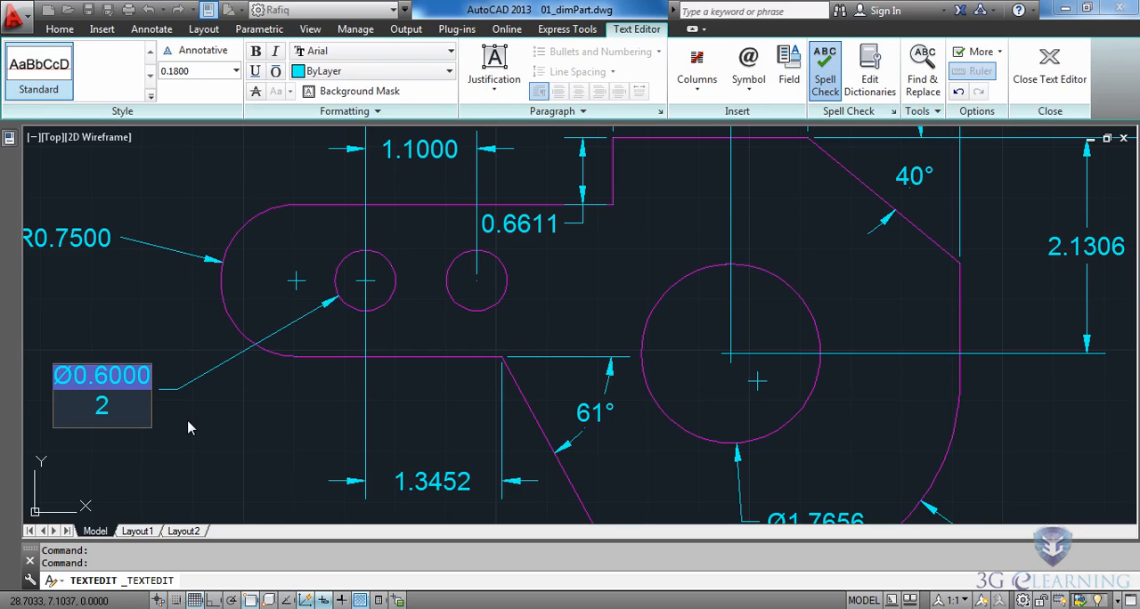
{"action": "type", "text": " HOLES"}
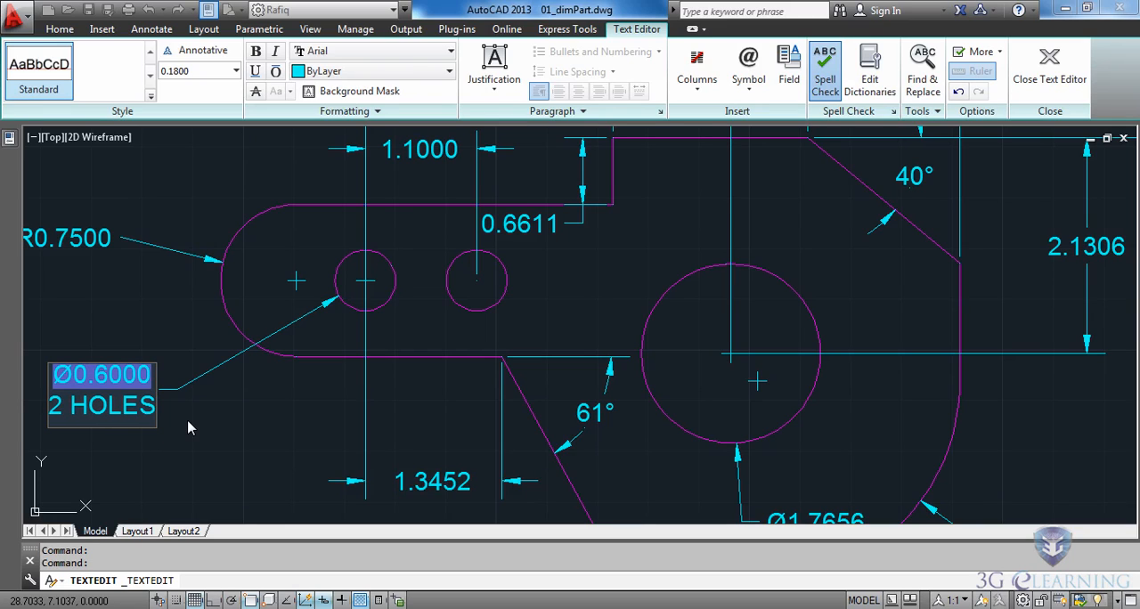
{"action": "left_click", "coordinate": [277, 424]}
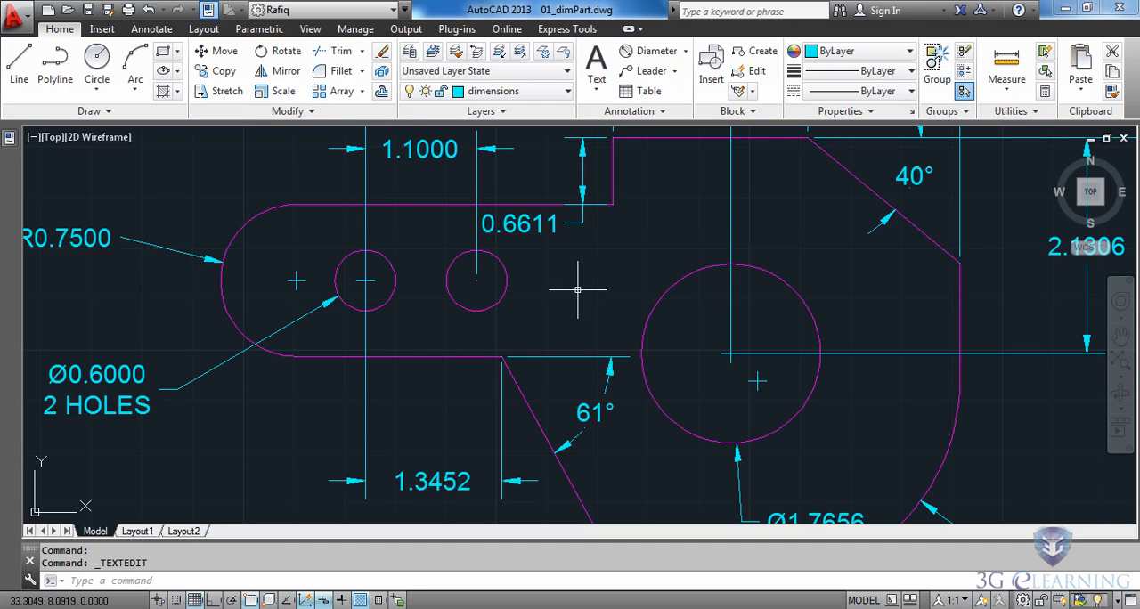
{"action": "scroll", "coordinate": [577, 289], "scroll_direction": "down", "scroll_amount": 2}
{"action": "mouse_move", "coordinate": [600, 262]}
{"action": "middle_mouse_down"}
{"action": "mouse_move", "coordinate": [590, 297]}
{"action": "mouse_move", "coordinate": [533, 294]}
{"action": "middle_mouse_up"}
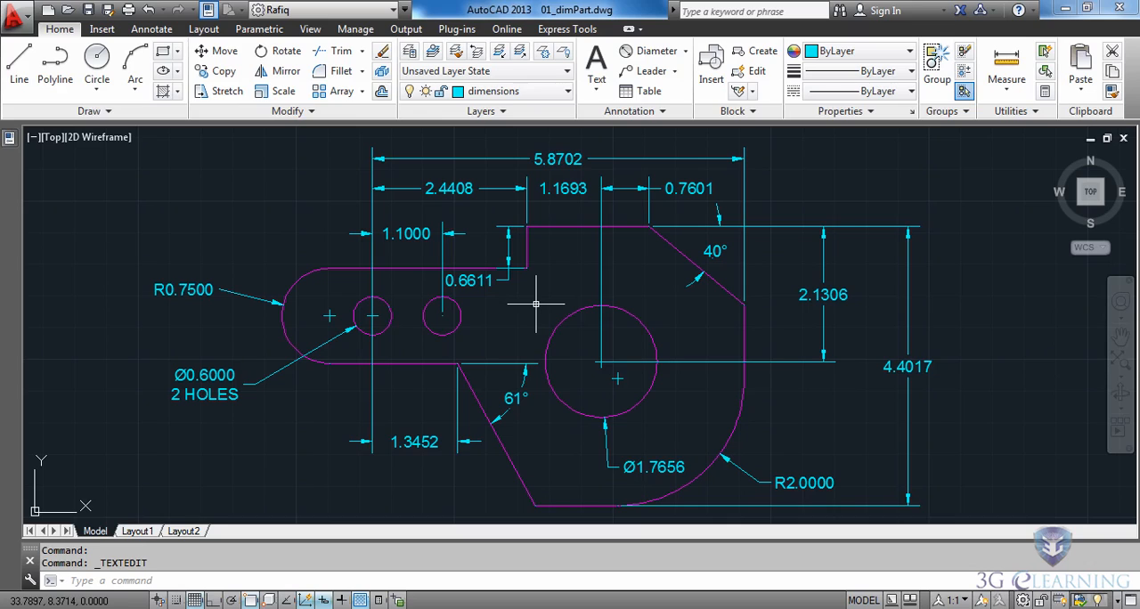